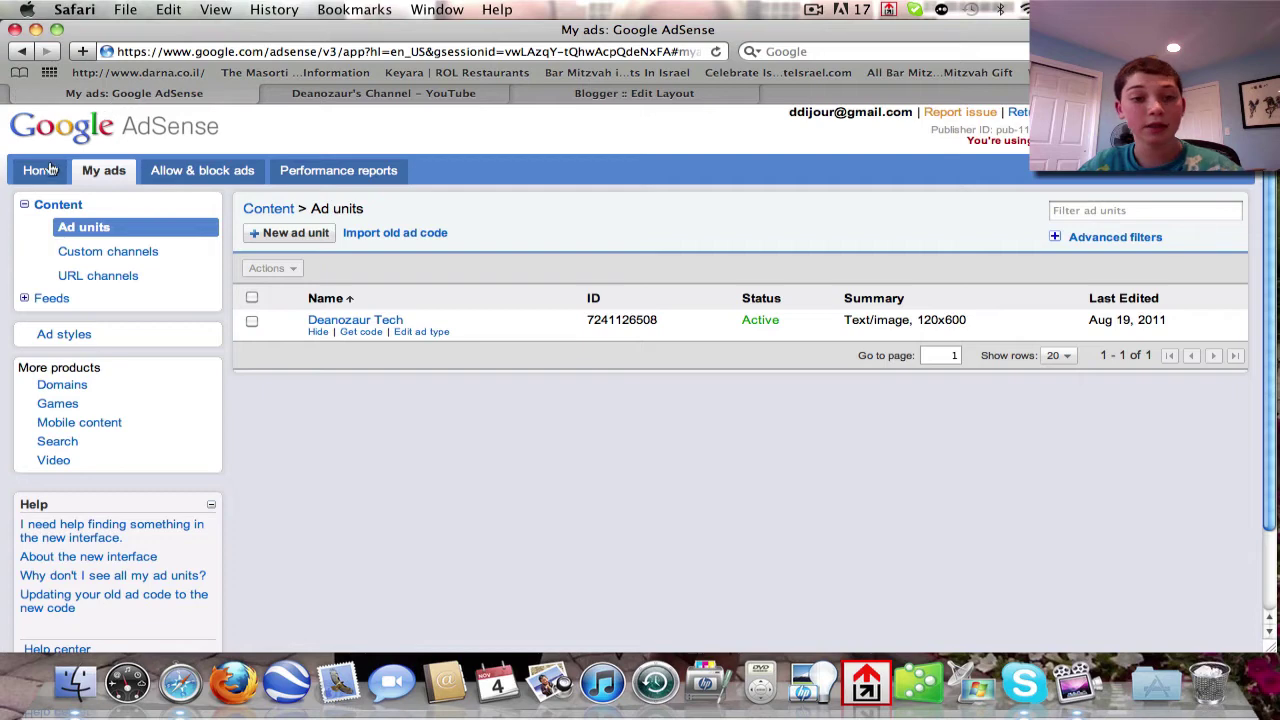
- Start a new content ad unit and name it "YouTube Adsense Test"
{"action": "left_click", "coordinate": [275, 240]}
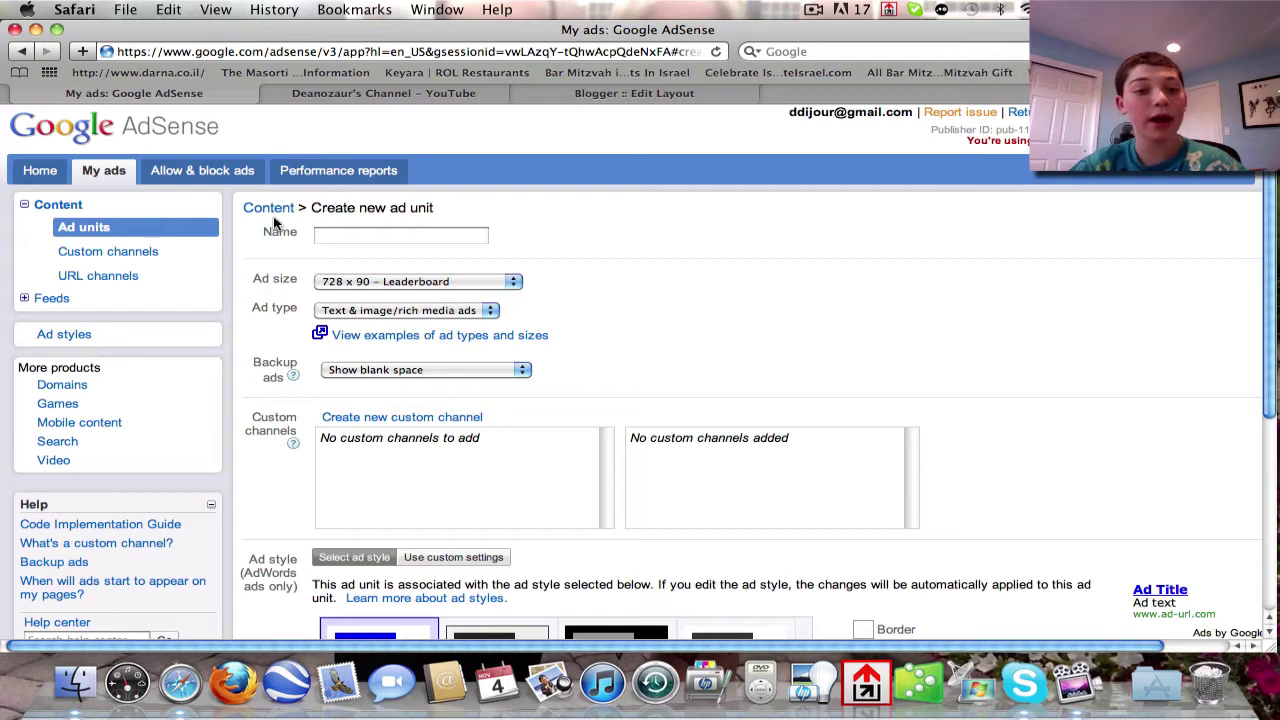
{"action": "left_click", "coordinate": [329, 238]}
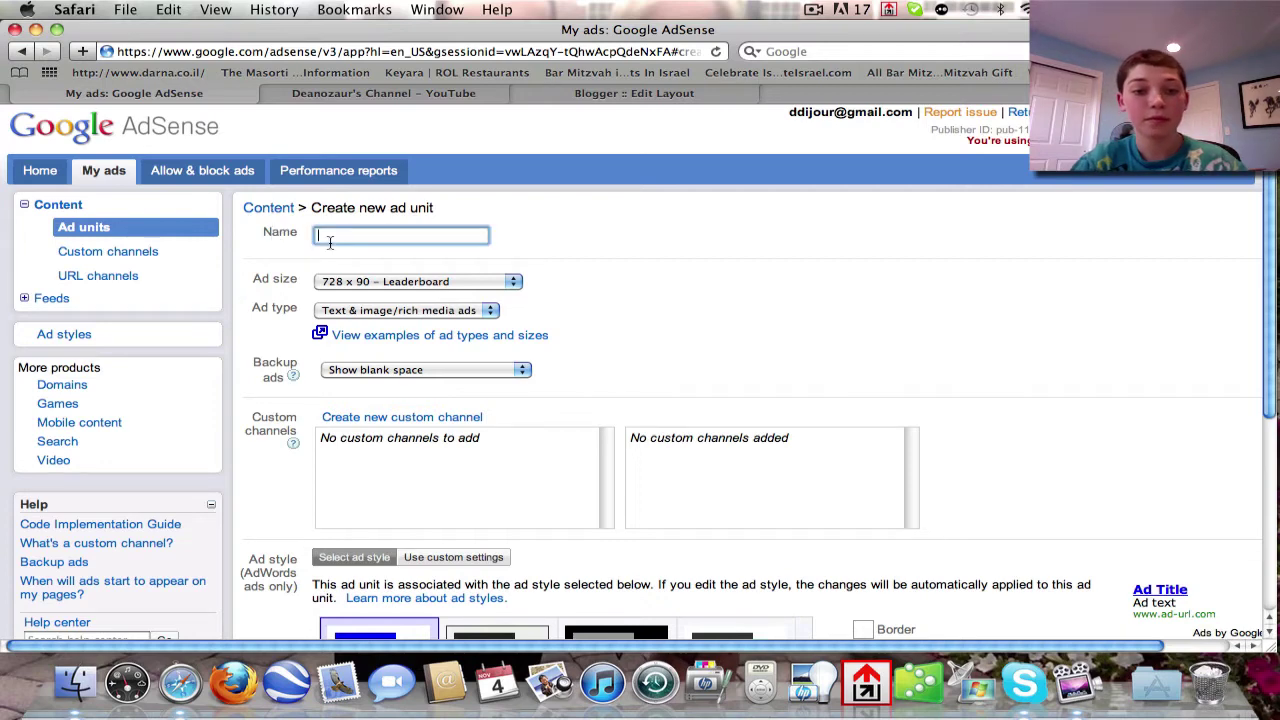
{"action": "type", "text": "YouTube A"}
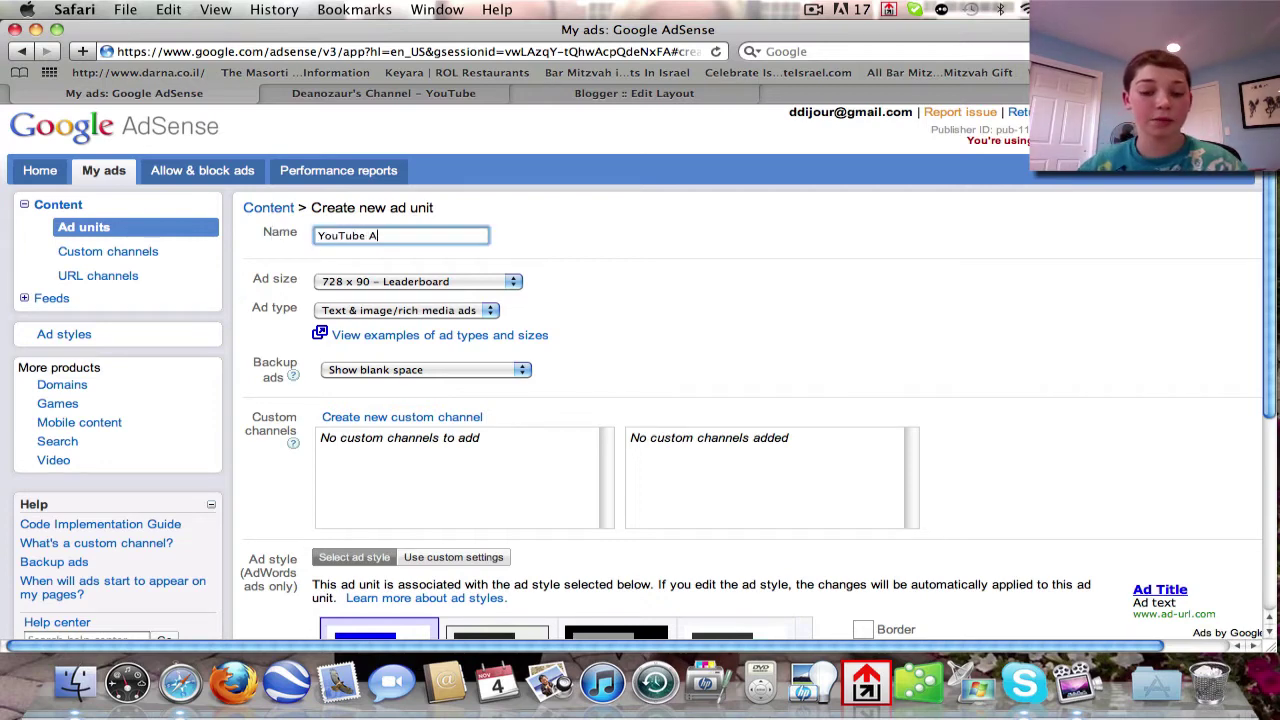
{"action": "type", "text": "dsense Test"}
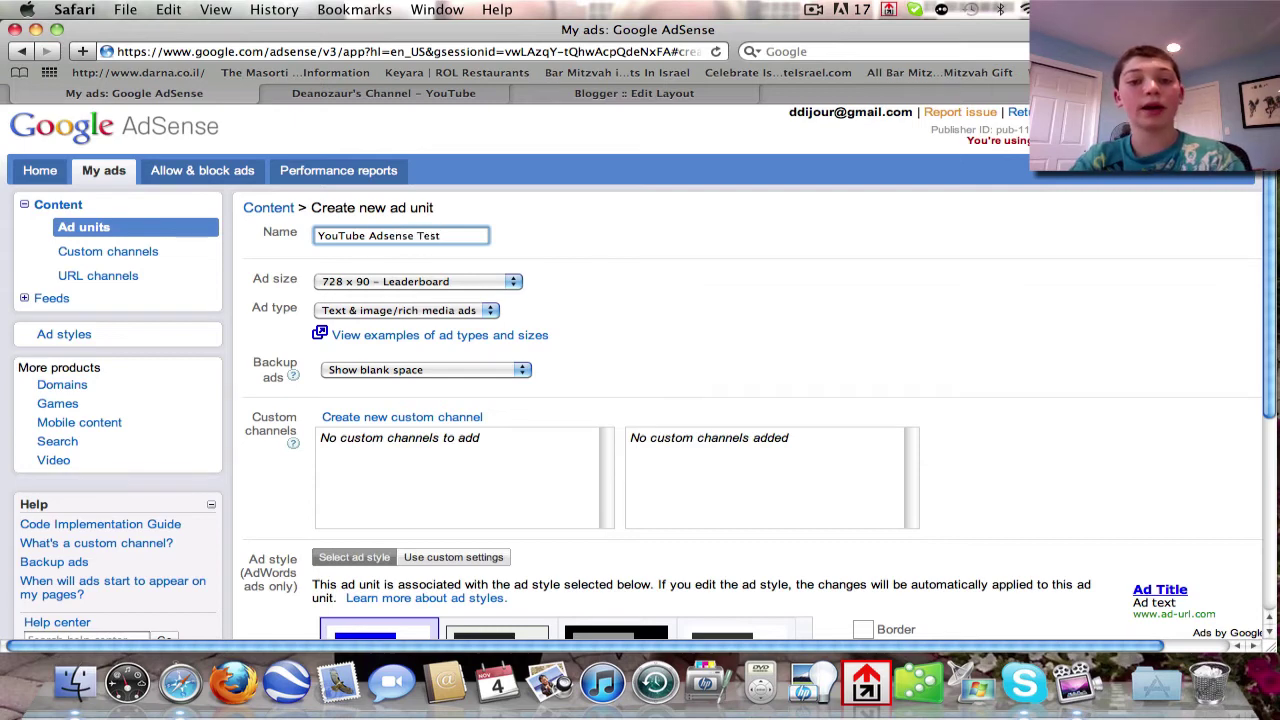
- Review the available ad sizes and ad types, keeping 728 x 90 – Leaderboard and Text & image/rich media ads
{"action": "left_click", "coordinate": [385, 283]}
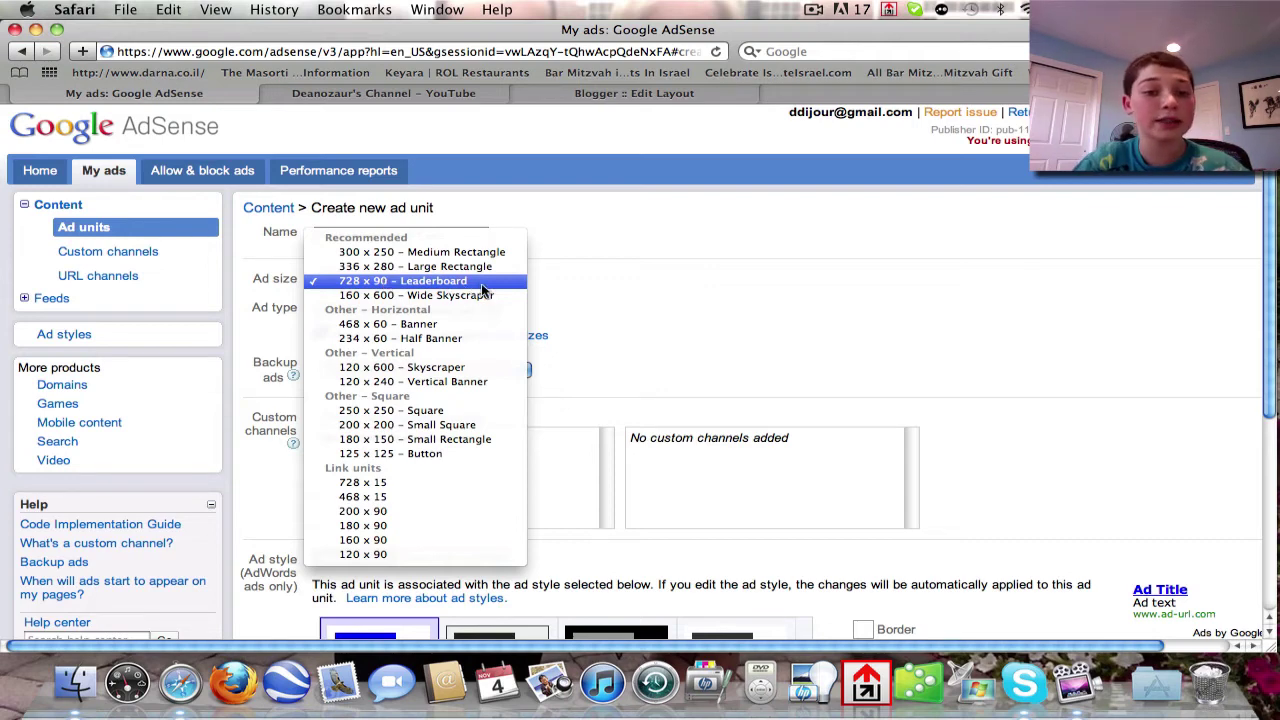
{"action": "left_click", "coordinate": [645, 331]}
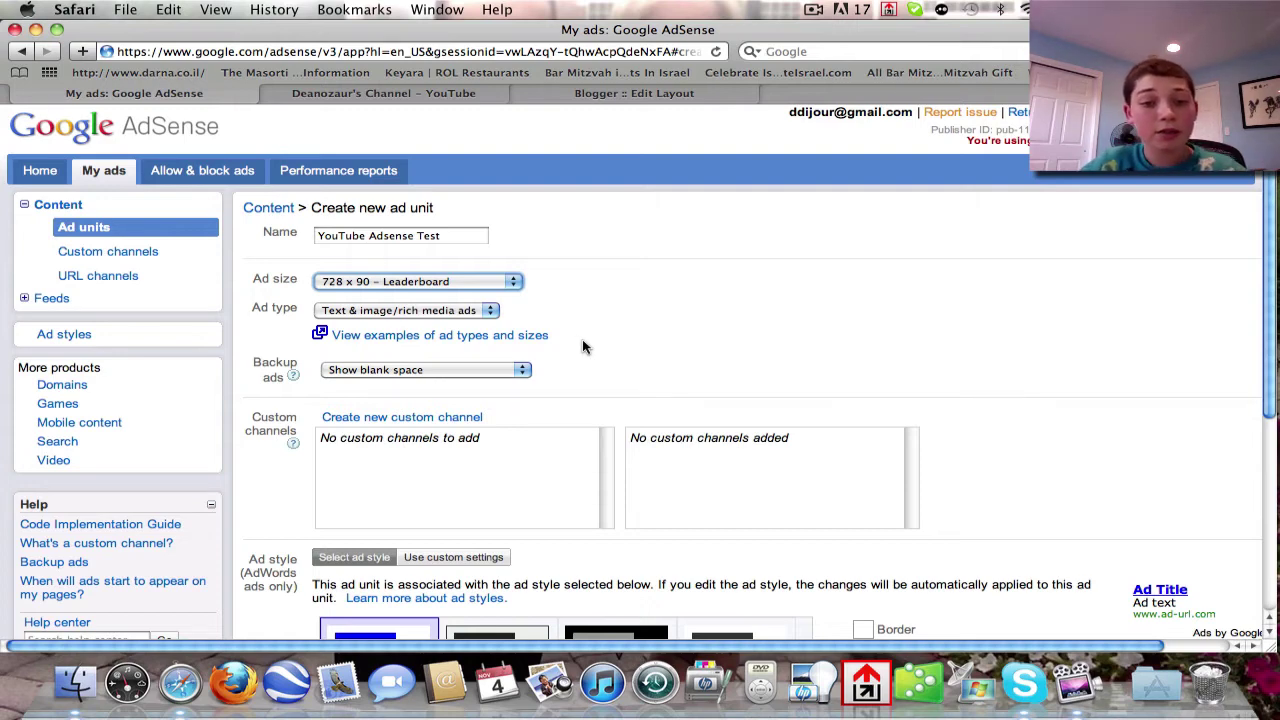
{"action": "left_click", "coordinate": [482, 310]}
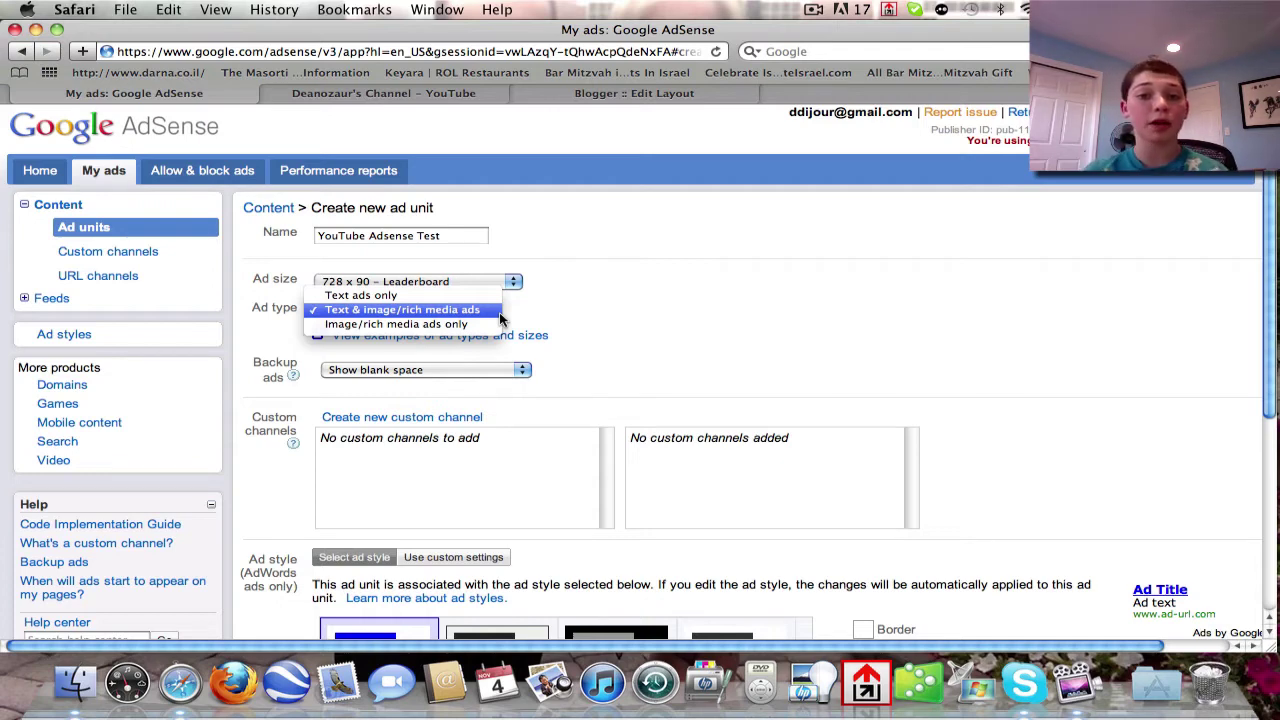
{"action": "left_click", "coordinate": [500, 318]}
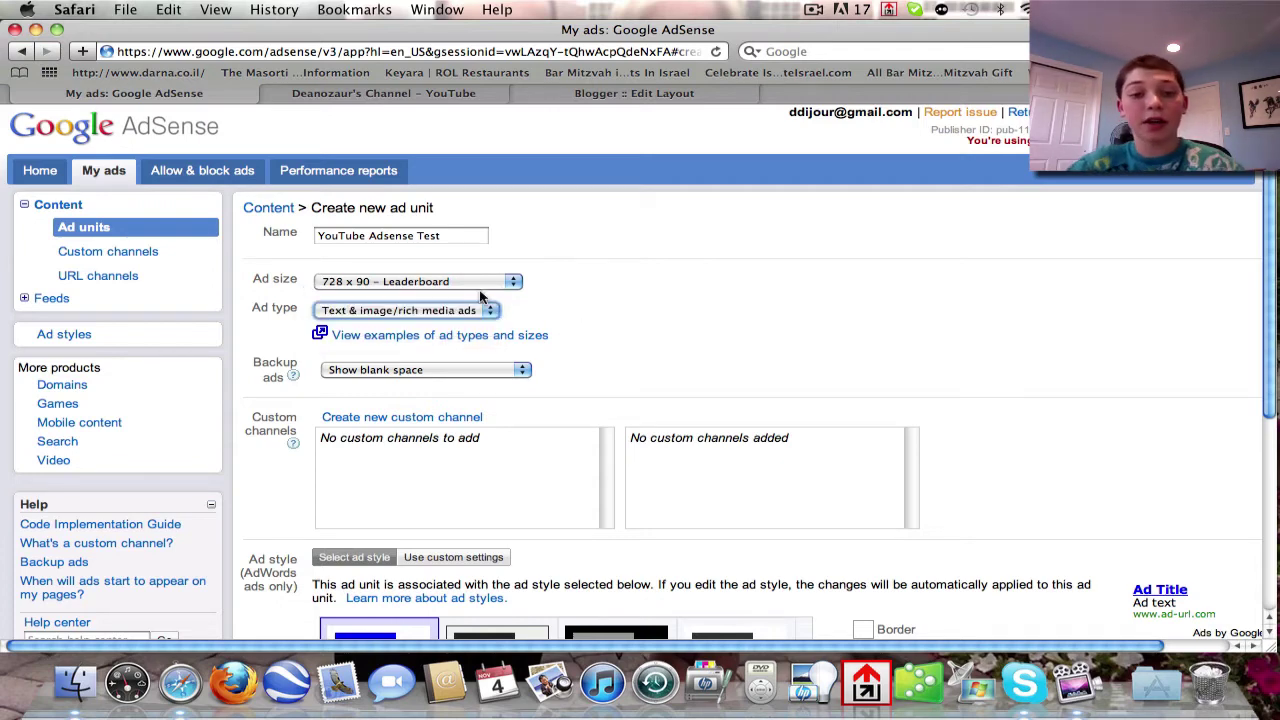
{"action": "left_click", "coordinate": [494, 284]}
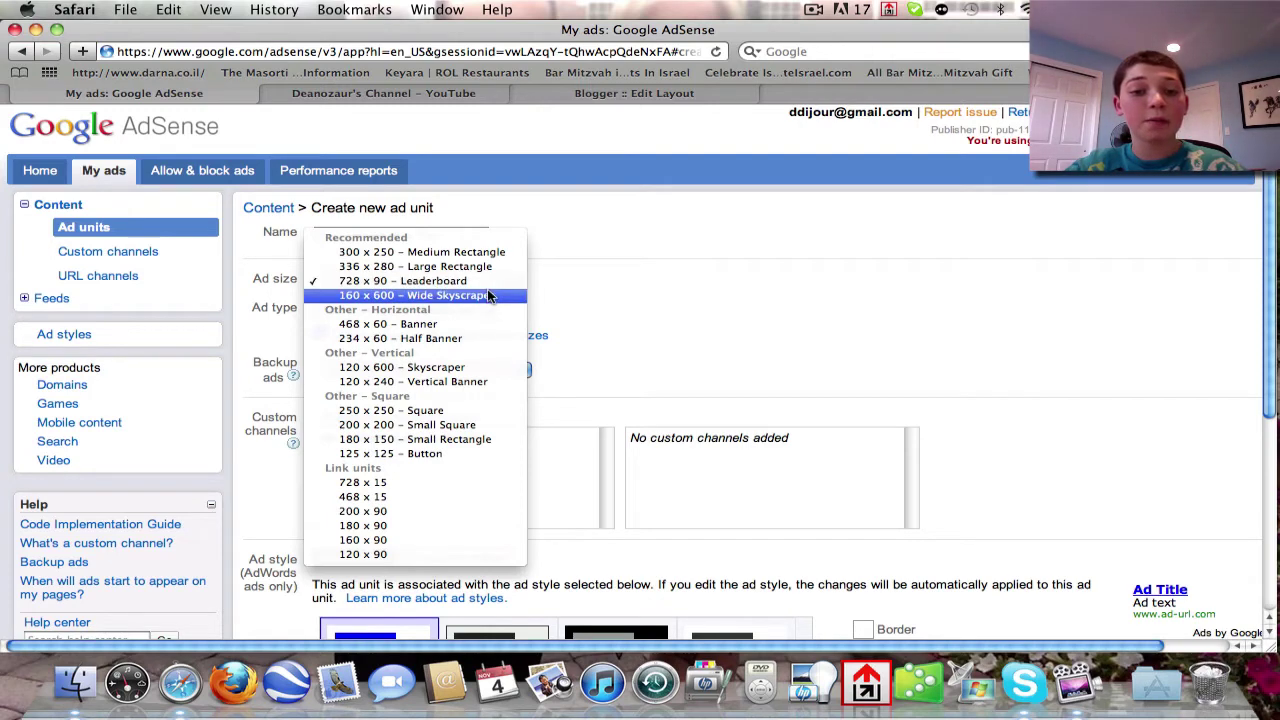
{"action": "left_click", "coordinate": [514, 283]}
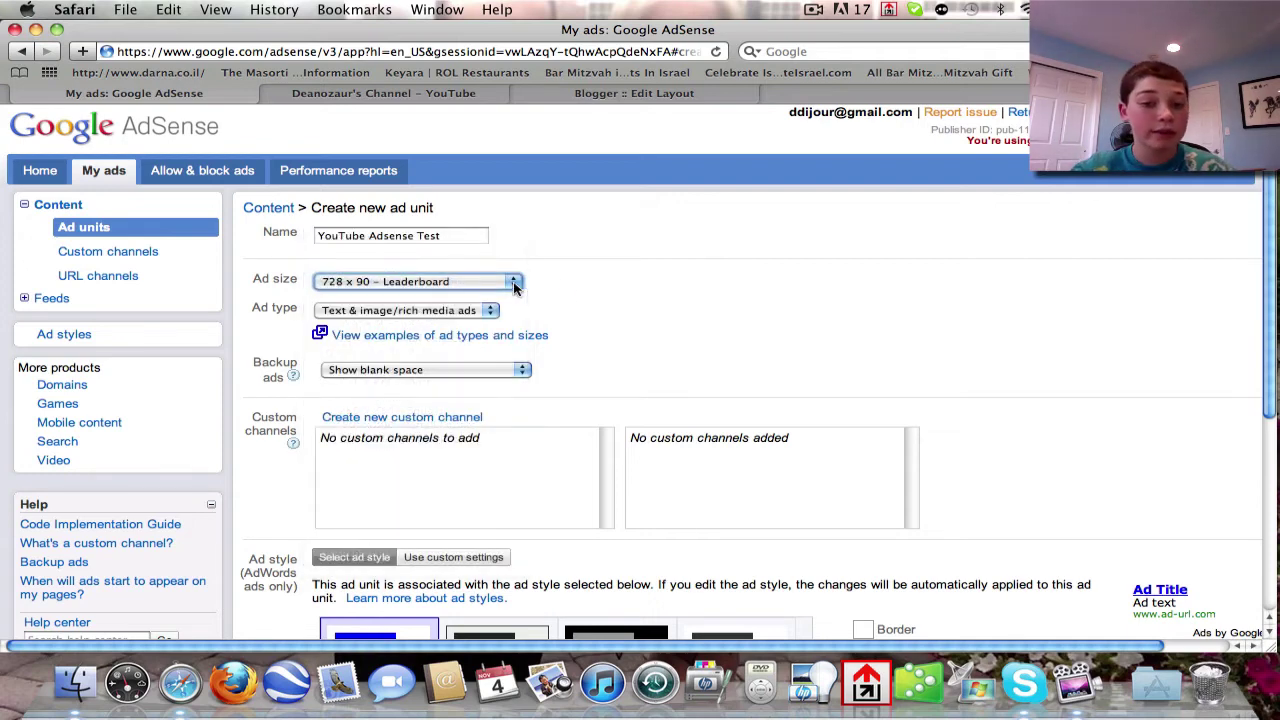
- Try to save the new ad unit with the Google default ad style and get its code
{"action": "scroll", "coordinate": [598, 347], "scroll_direction": "down", "scroll_amount": 1}
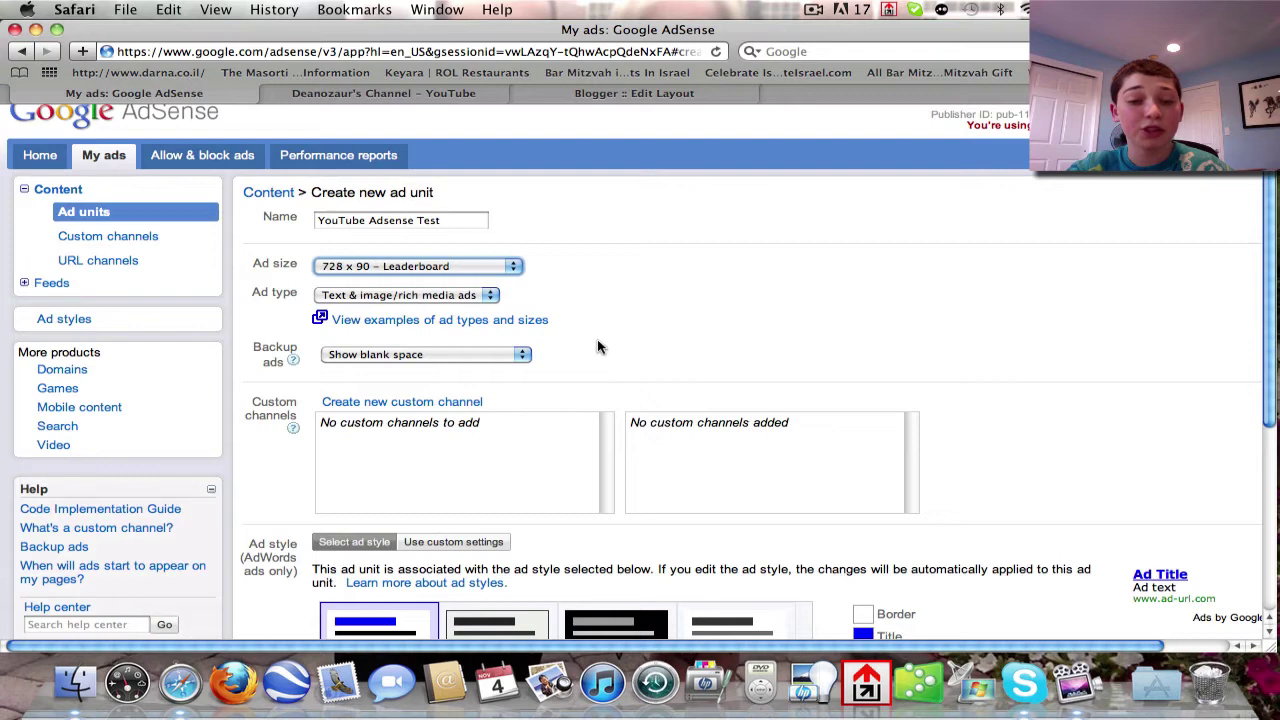
{"action": "scroll", "coordinate": [598, 347], "scroll_direction": "down", "scroll_amount": 1}
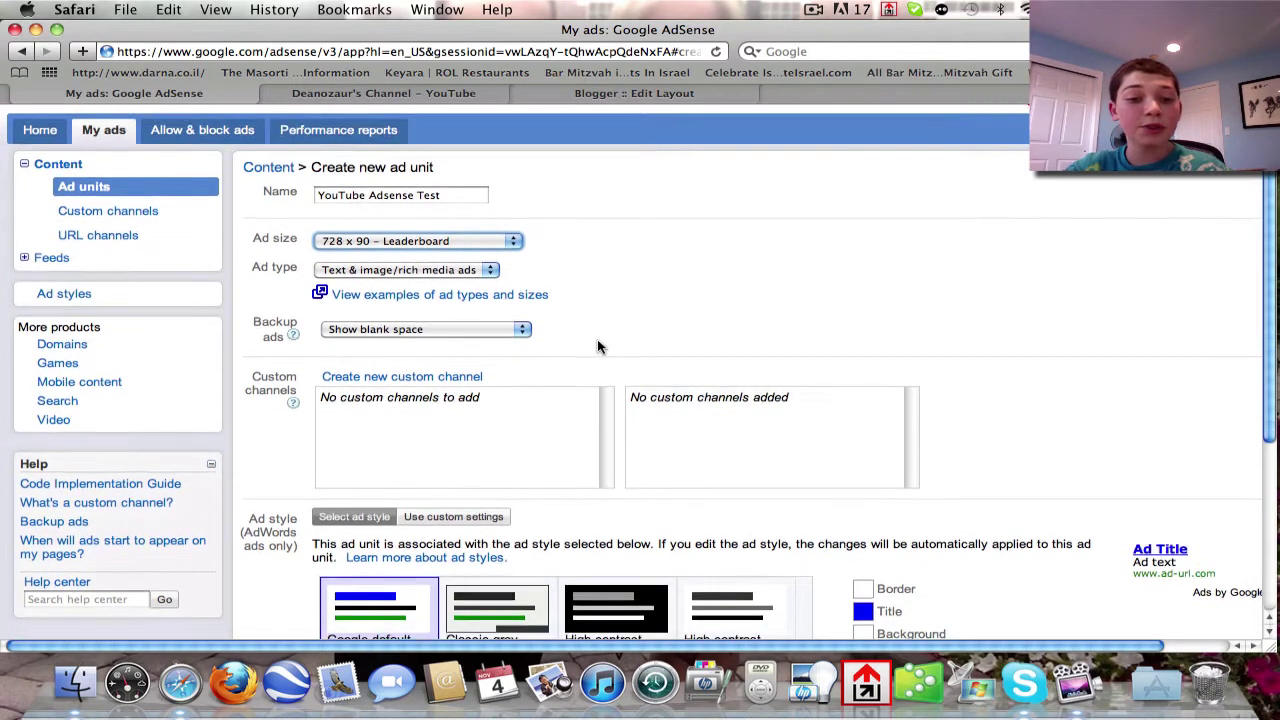
{"action": "scroll", "coordinate": [598, 347], "scroll_direction": "down", "scroll_amount": 5}
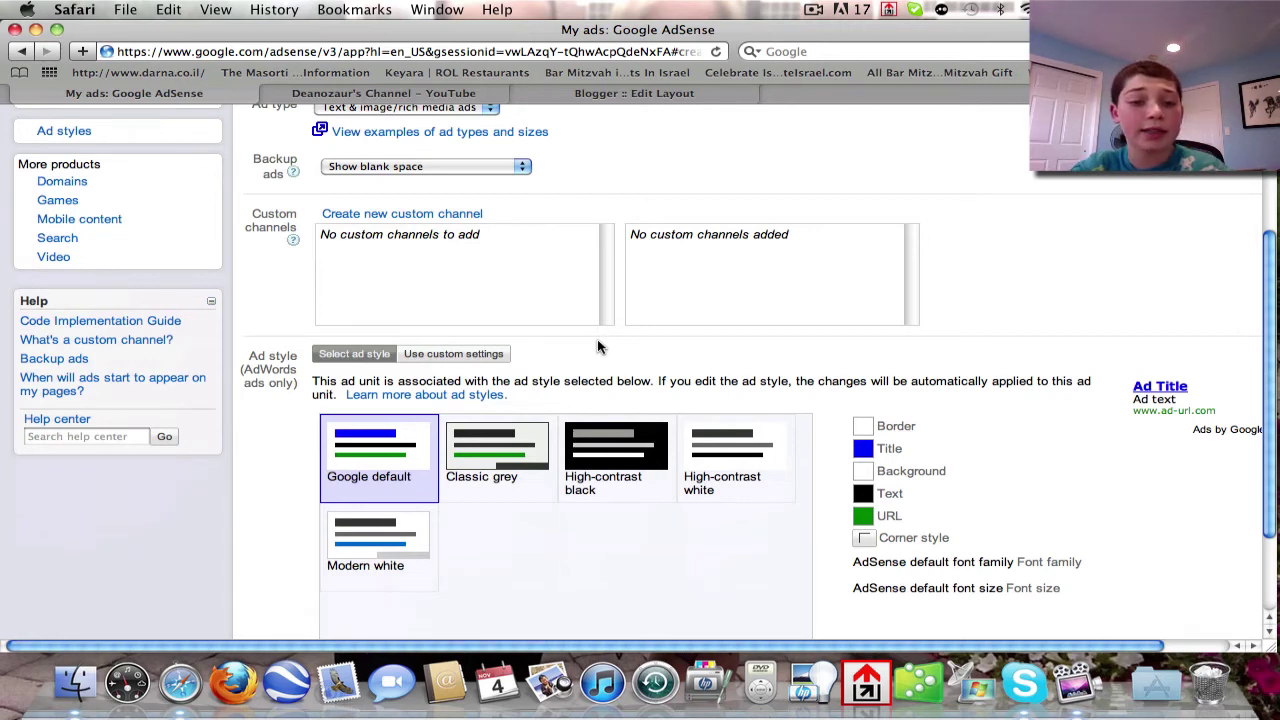
{"action": "scroll", "coordinate": [598, 347], "scroll_direction": "down", "scroll_amount": 2}
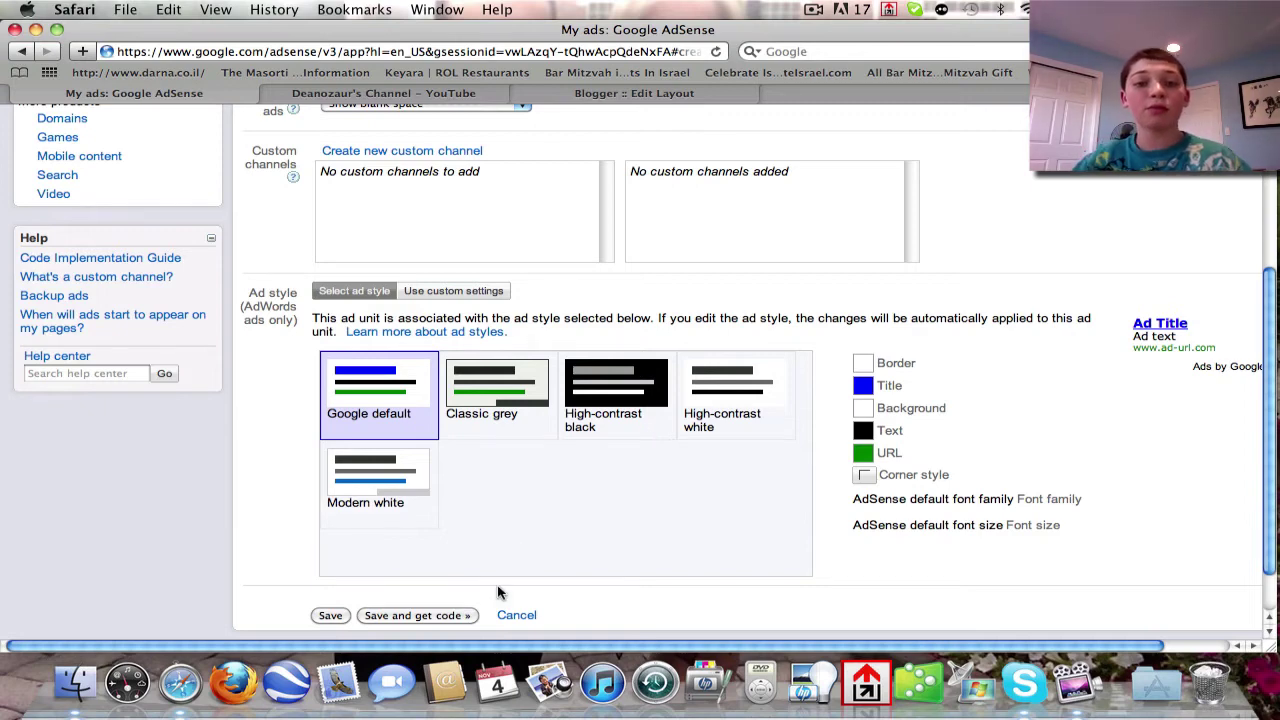
{"action": "left_click", "coordinate": [437, 607]}
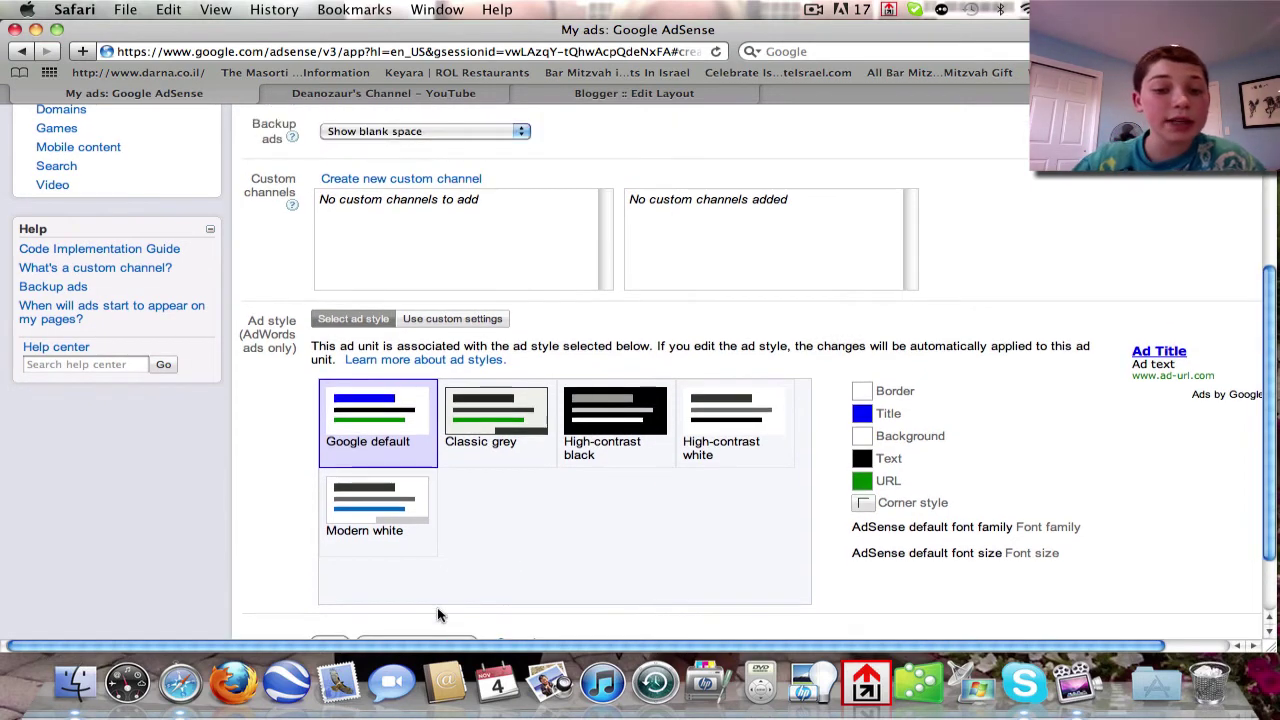
{"action": "scroll", "coordinate": [560, 403], "scroll_direction": "down", "scroll_amount": 1}
{"action": "scroll", "coordinate": [558, 403], "scroll_direction": "down", "scroll_amount": 2}
{"action": "left_click", "coordinate": [425, 553]}
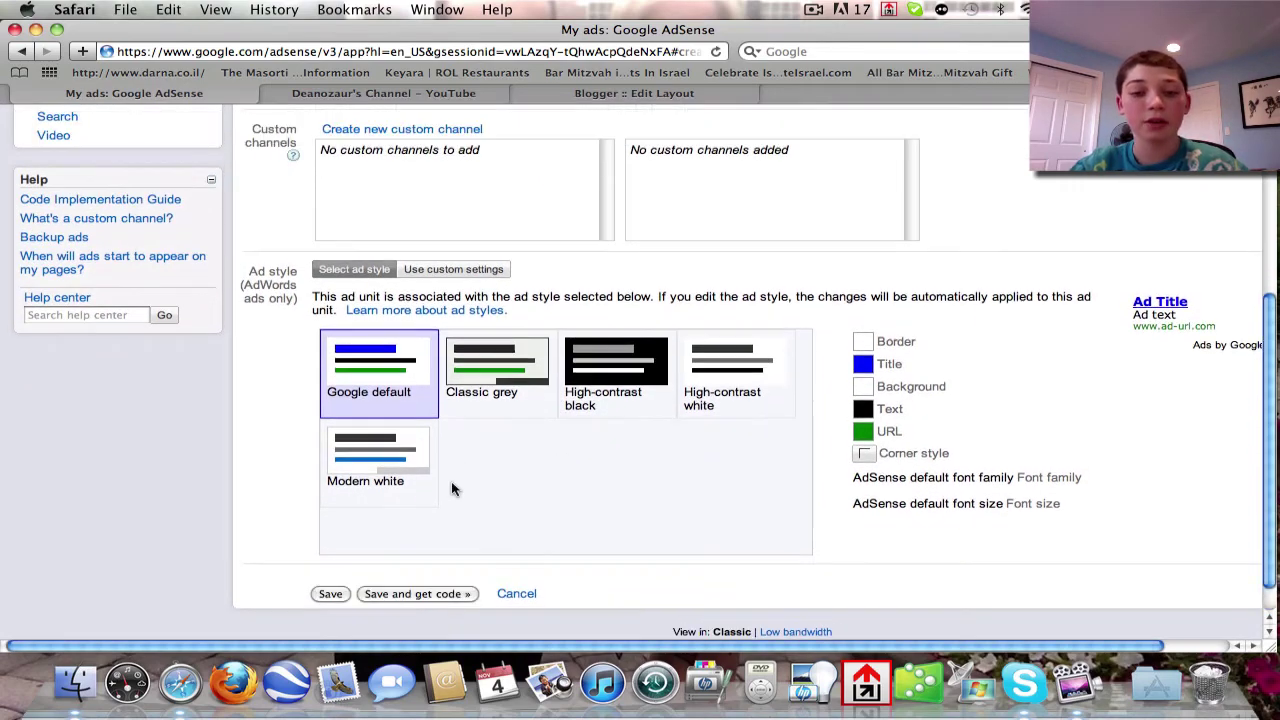
- Change the name of the new ad unit to "YouTube"
{"action": "scroll", "coordinate": [459, 463], "scroll_direction": "up", "scroll_amount": 6}
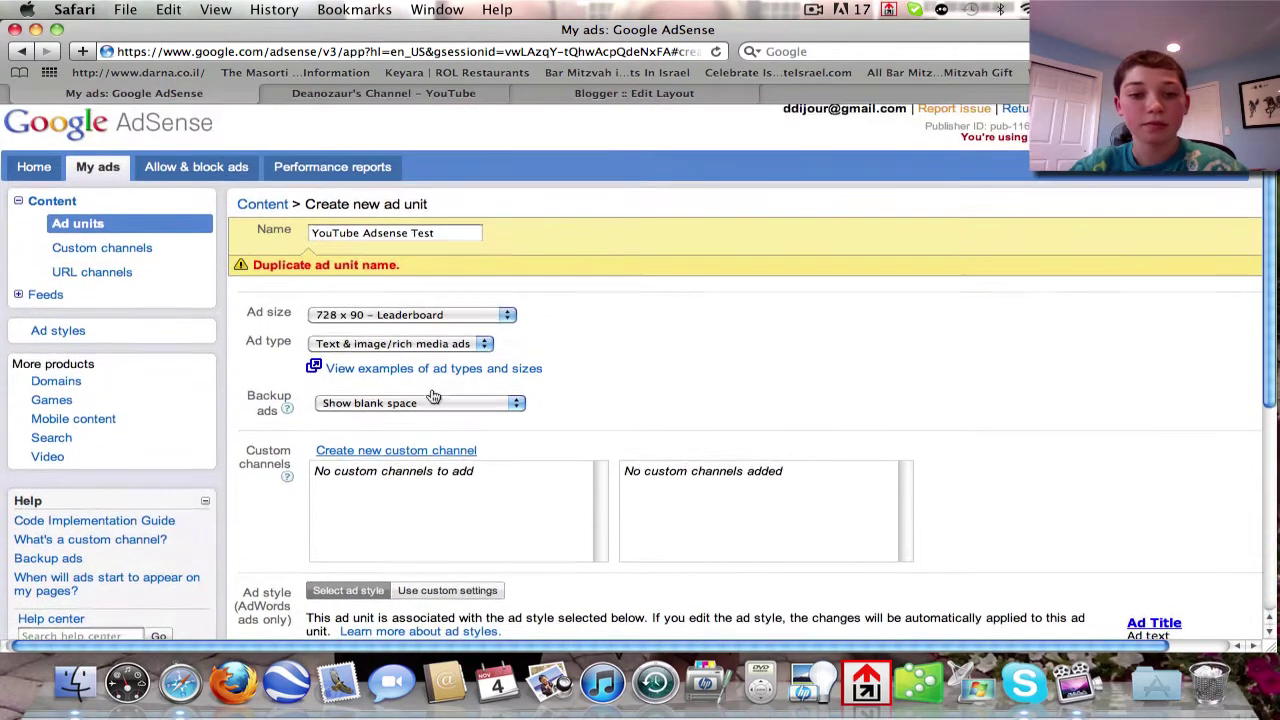
{"action": "scroll", "coordinate": [433, 397], "scroll_direction": "down", "scroll_amount": 1}
{"action": "left_click_drag", "start_coordinate": [444, 211], "coordinate": [305, 209]}
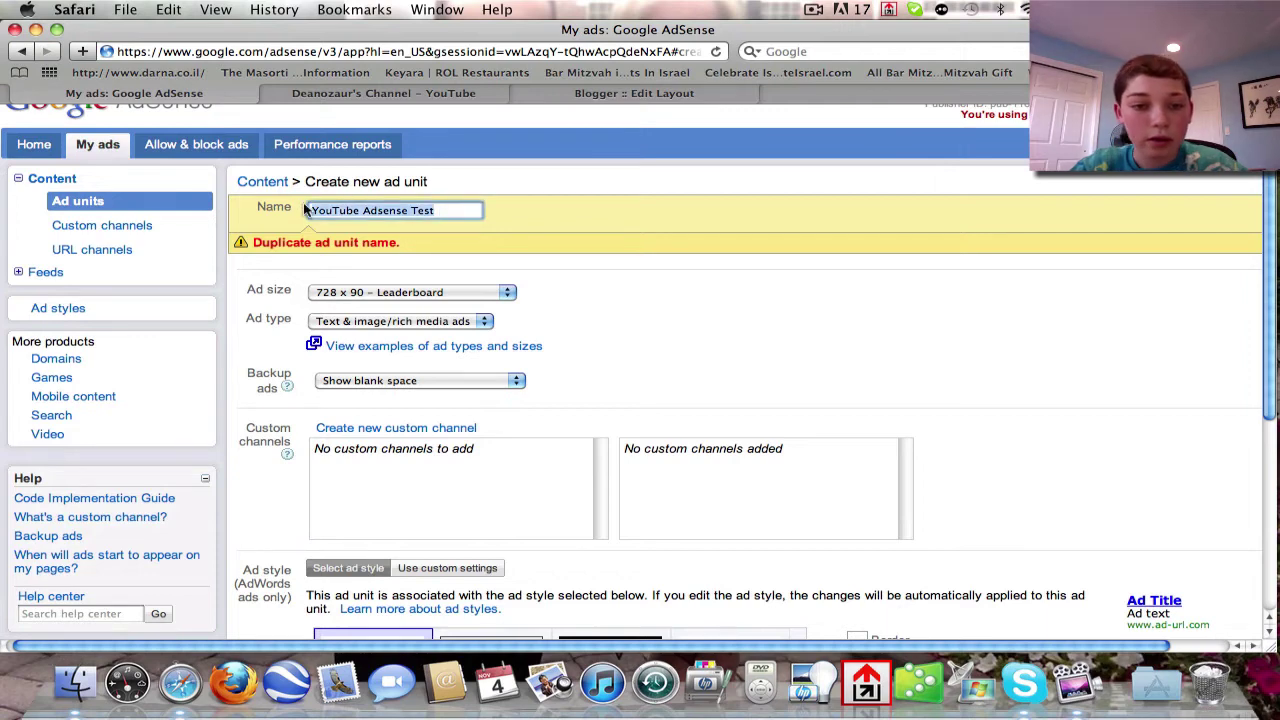
{"action": "key", "text": "BackSpace"}
{"action": "type", "text": "YouTube"}
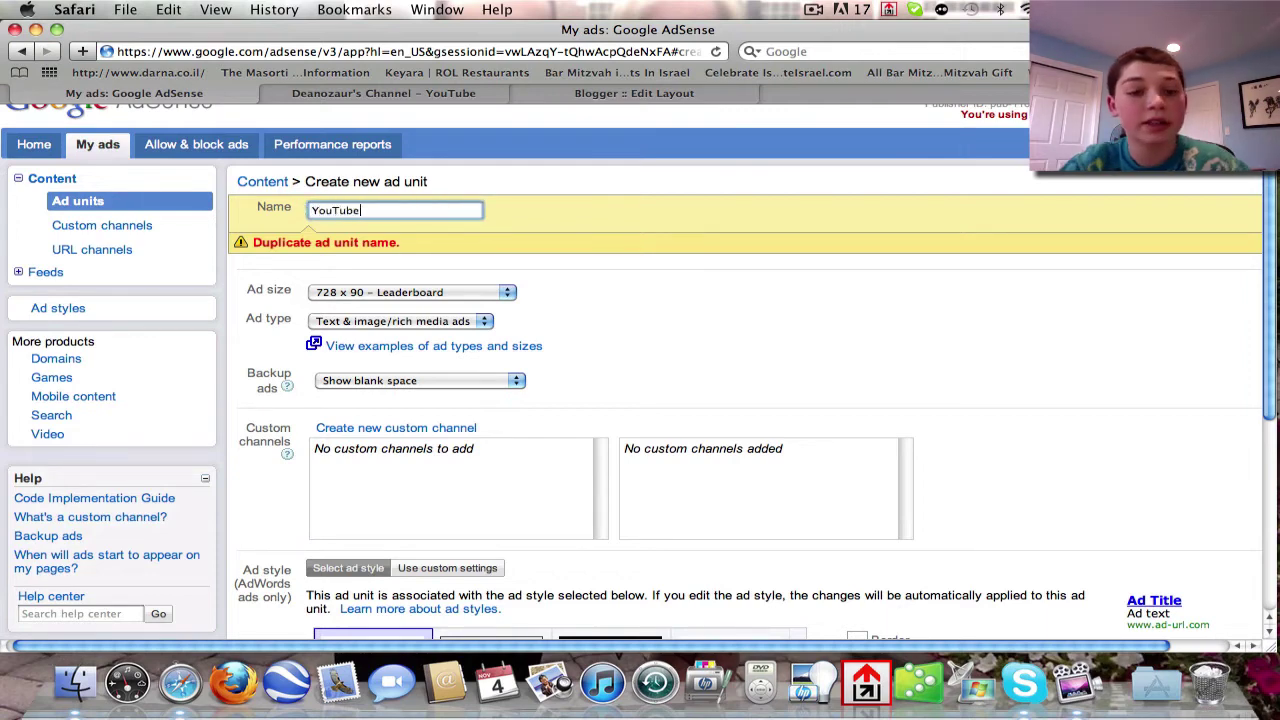
- Save the ad unit with the Google default ad style and get its ad code
{"action": "scroll", "coordinate": [305, 209], "scroll_direction": "down", "scroll_amount": 1}
{"action": "scroll", "coordinate": [423, 610], "scroll_direction": "down", "scroll_amount": 6}
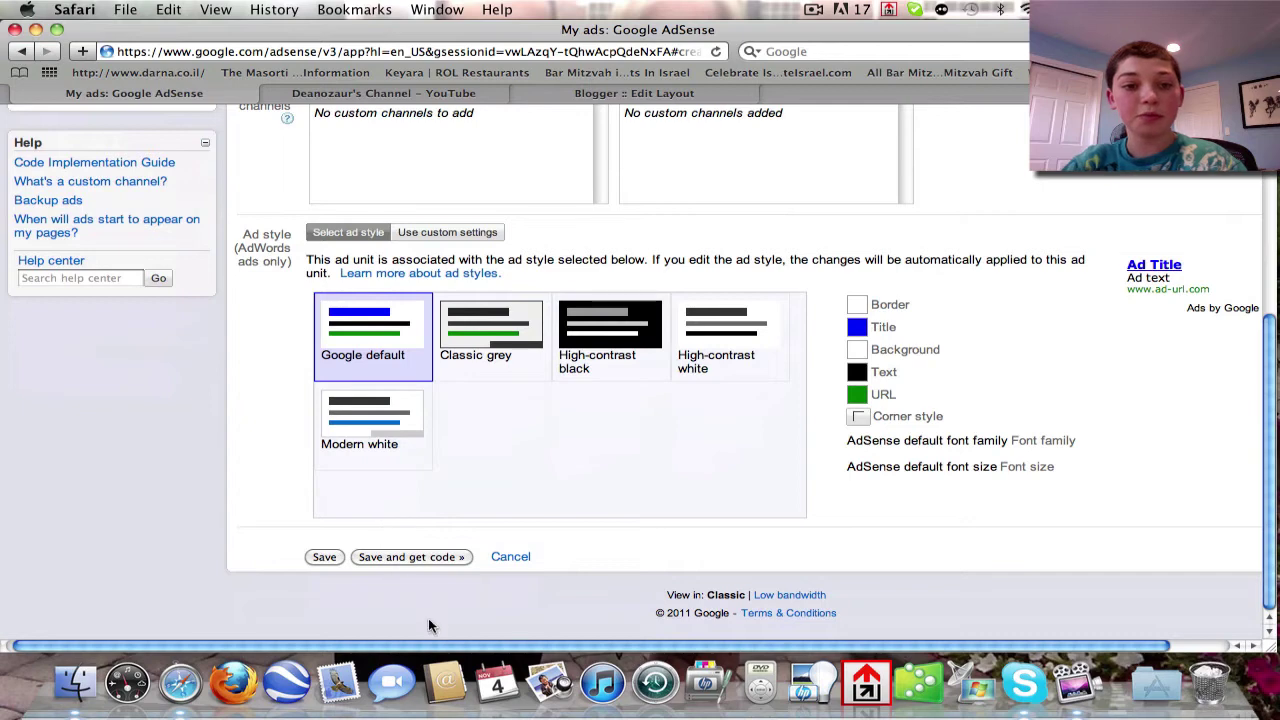
{"action": "left_click", "coordinate": [433, 556]}
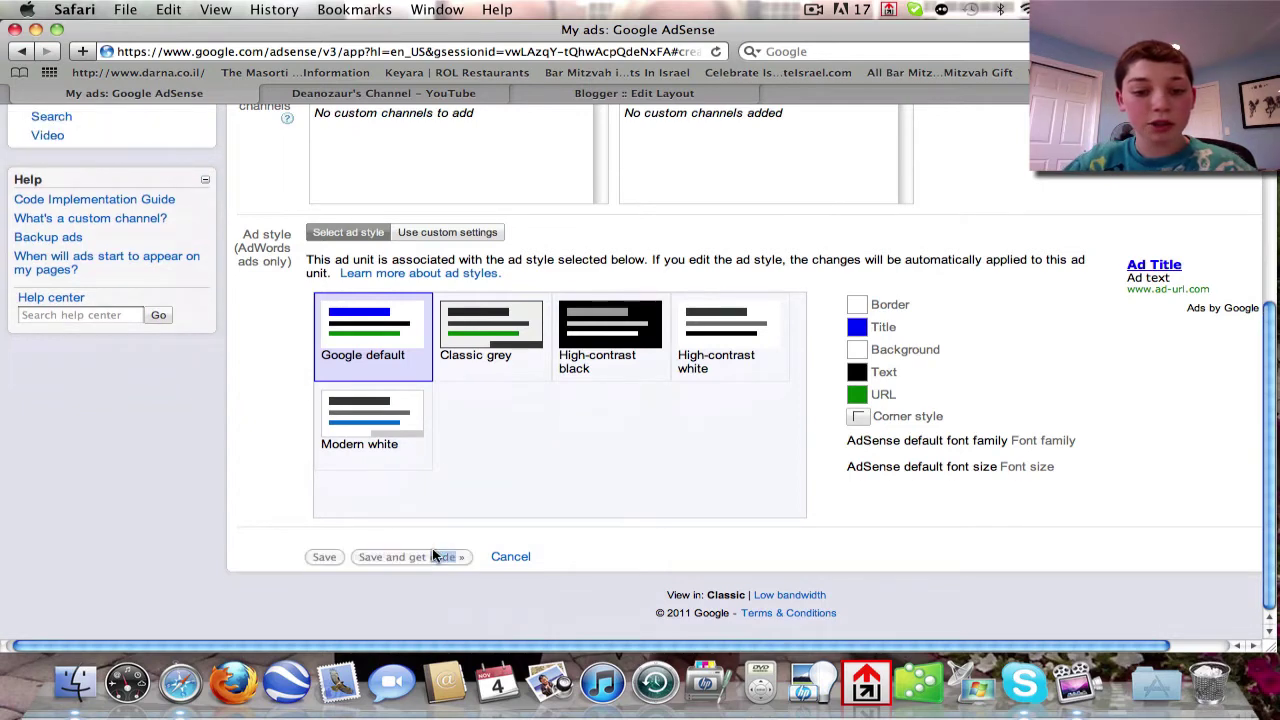
- Select the complete ad code script and copy it to the clipboard
{"action": "scroll", "coordinate": [563, 352], "scroll_direction": "down", "scroll_amount": 2}
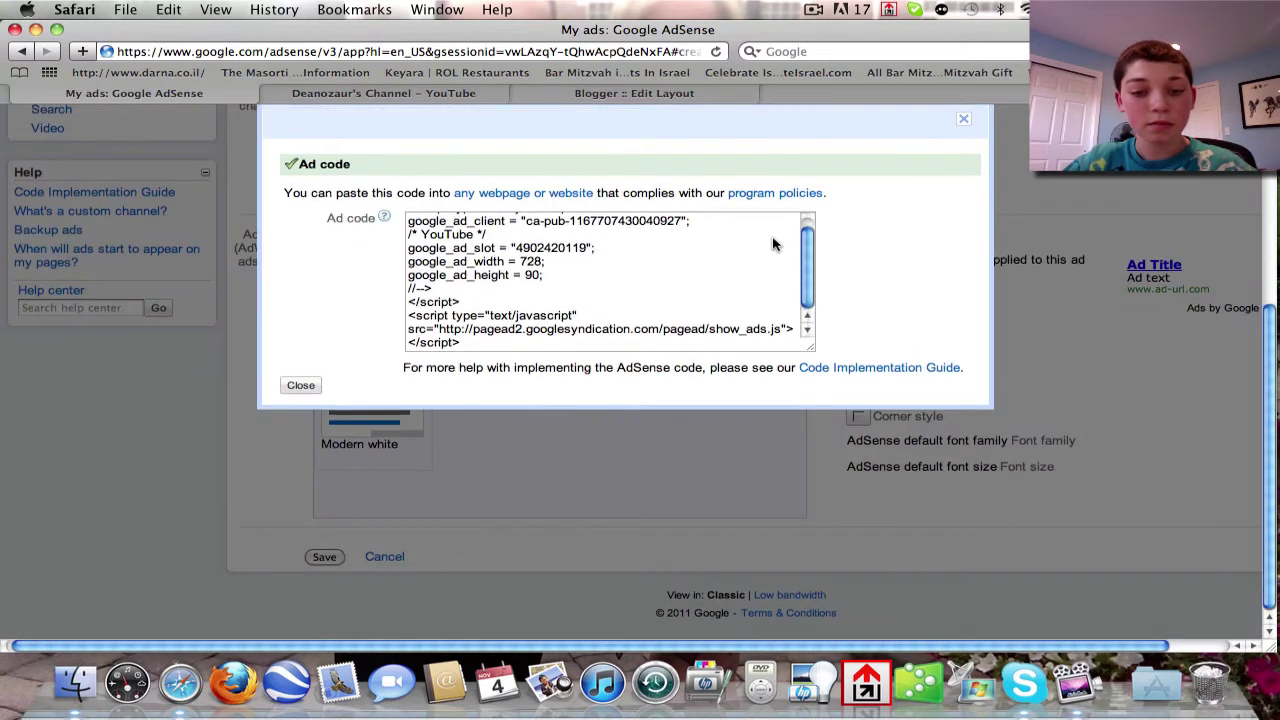
{"action": "left_click_drag", "start_coordinate": [563, 348], "coordinate": [409, 221]}
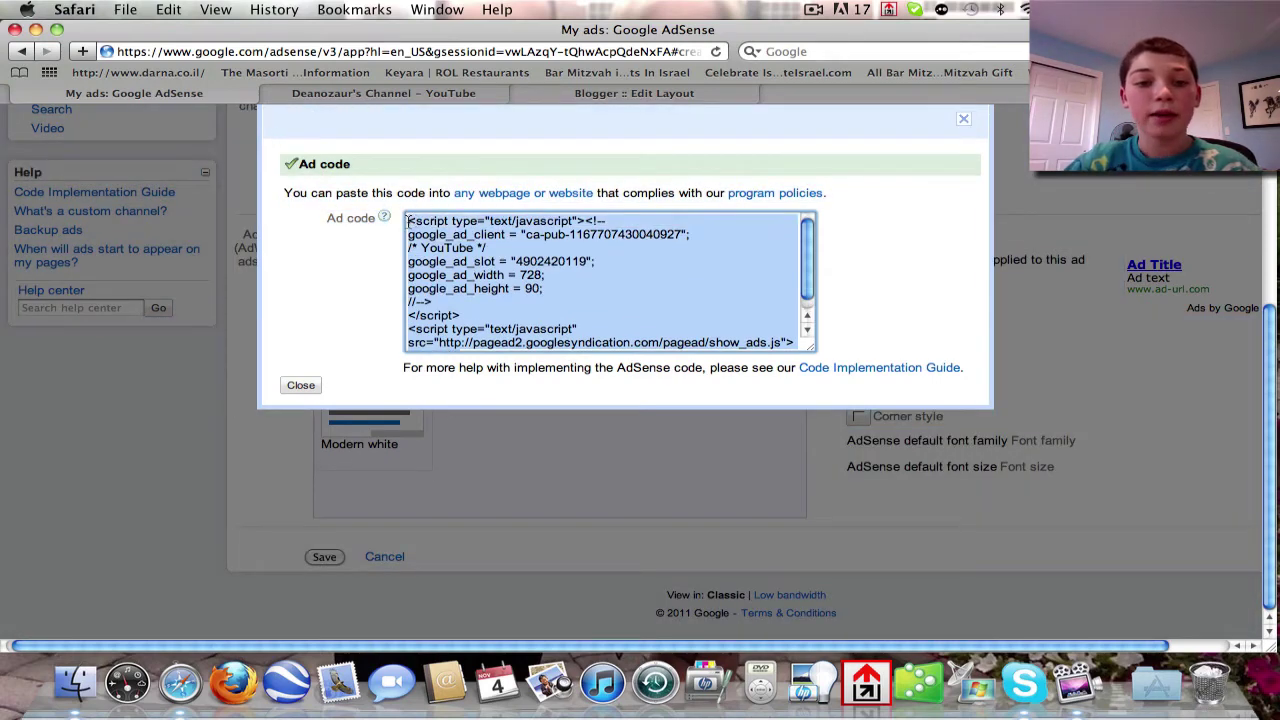
{"action": "right_click", "coordinate": [485, 258]}
{"action": "key", "text": "Escape"}
{"action": "right_click", "coordinate": [487, 261]}
{"action": "left_click", "coordinate": [528, 354]}
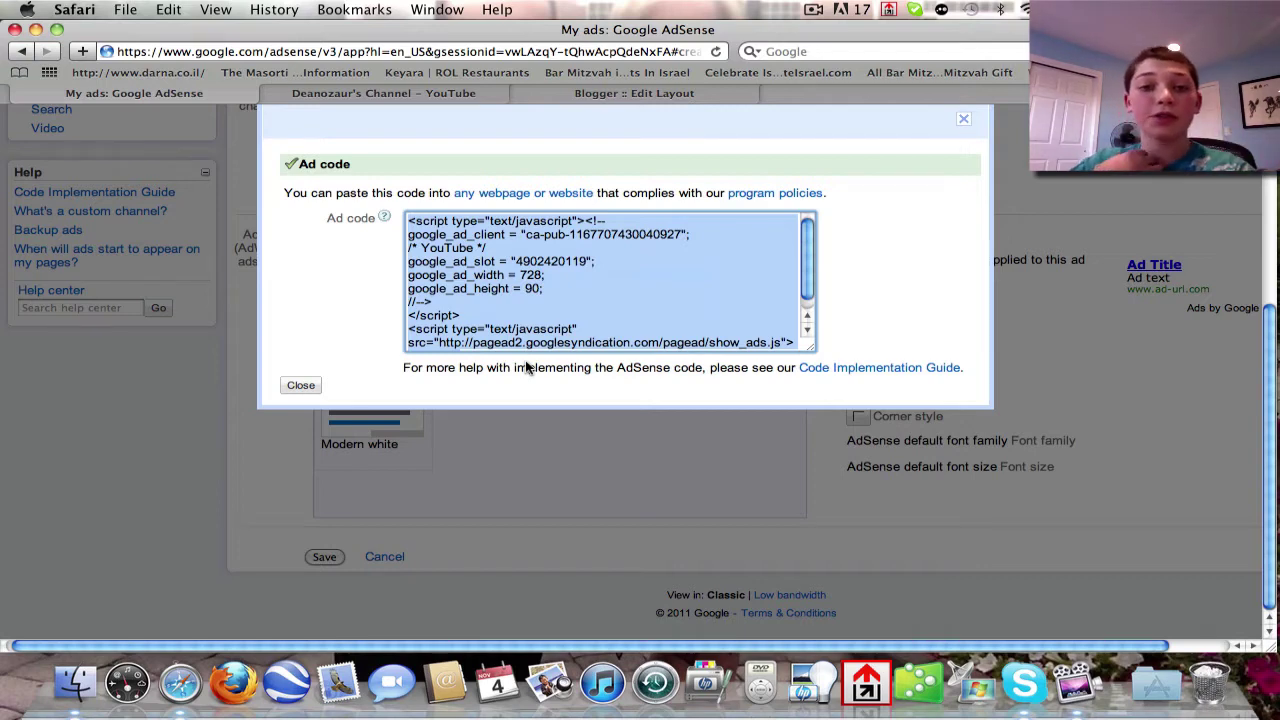
- Switch to the Blogger layout editor and replace the content of the HTML/JavaScript gadget directly below Video Bar with the copied ad code
{"action": "left_click", "coordinate": [648, 93]}
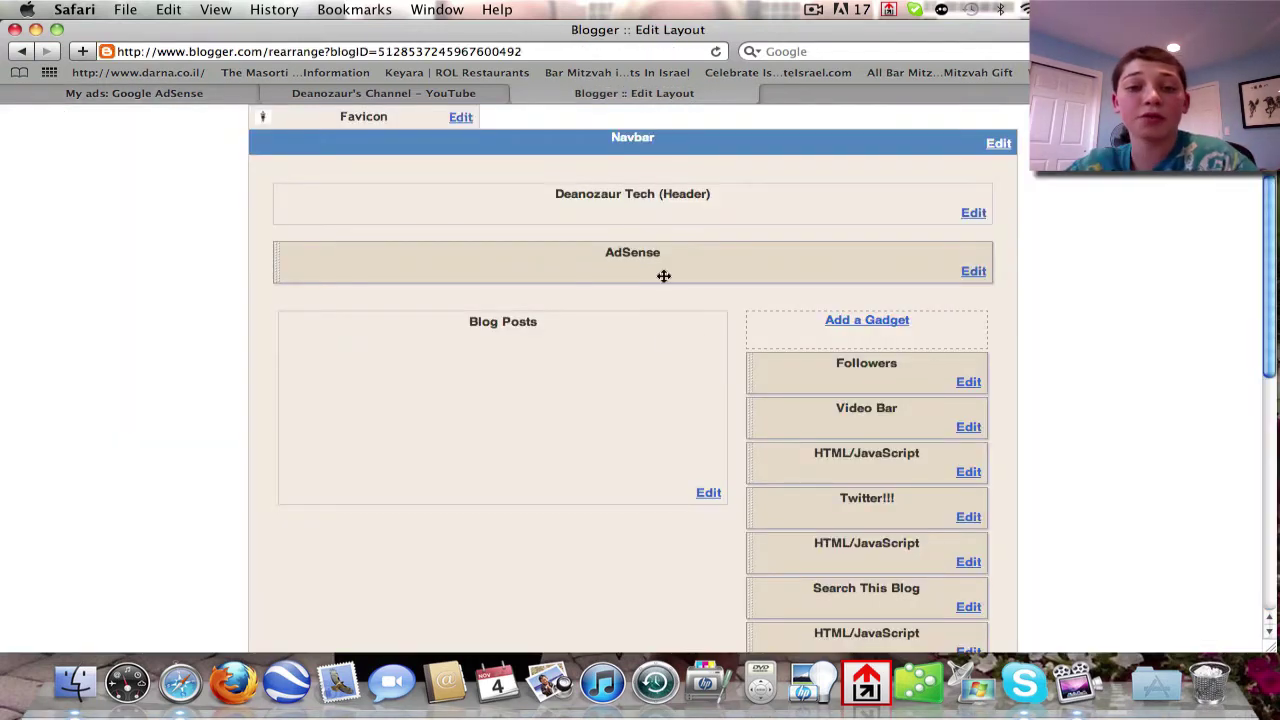
{"action": "scroll", "coordinate": [717, 404], "scroll_direction": "up", "scroll_amount": 3}
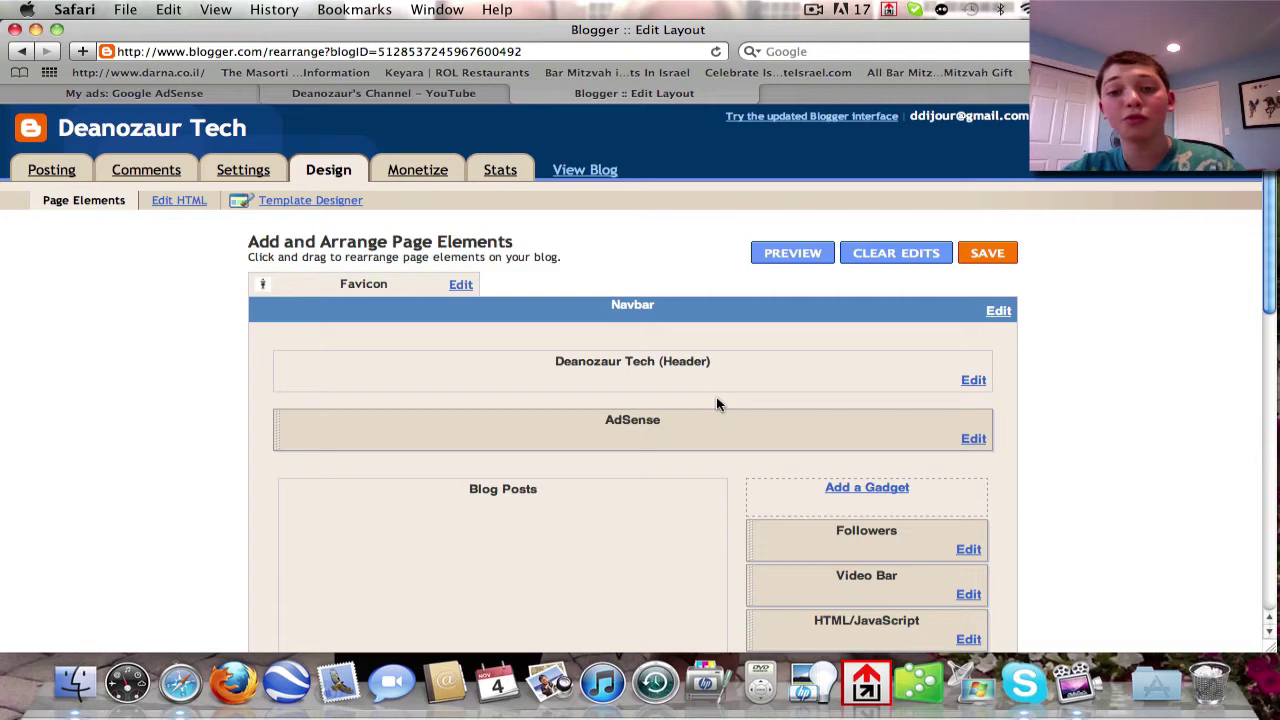
{"action": "scroll", "coordinate": [717, 404], "scroll_direction": "down", "scroll_amount": 3}
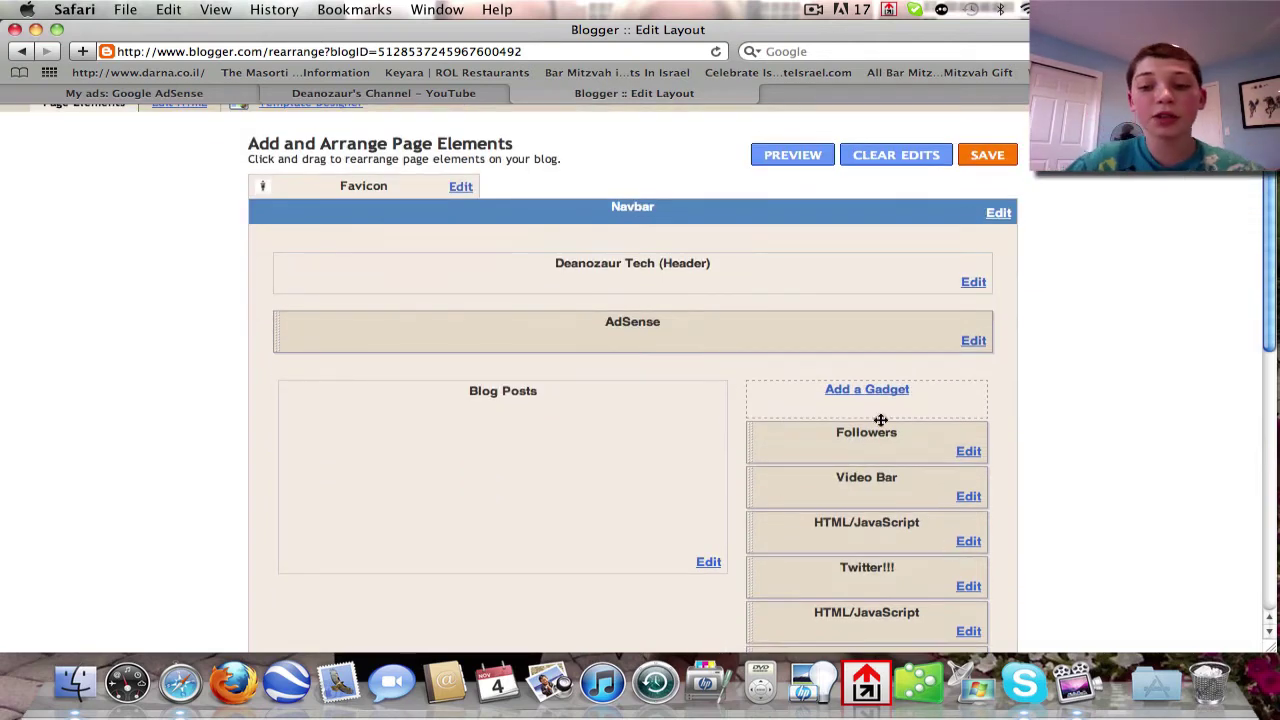
{"action": "left_click", "coordinate": [968, 541]}
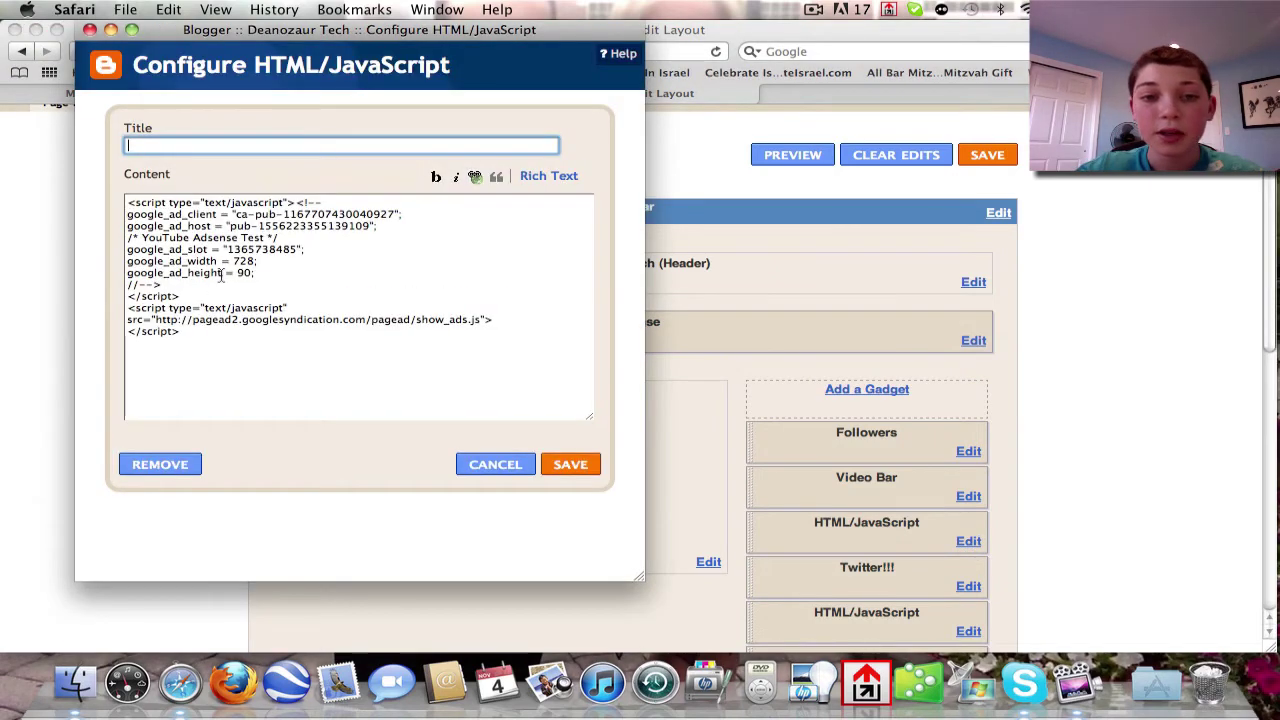
{"action": "left_click", "coordinate": [243, 350]}
{"action": "key", "text": "super+a"}
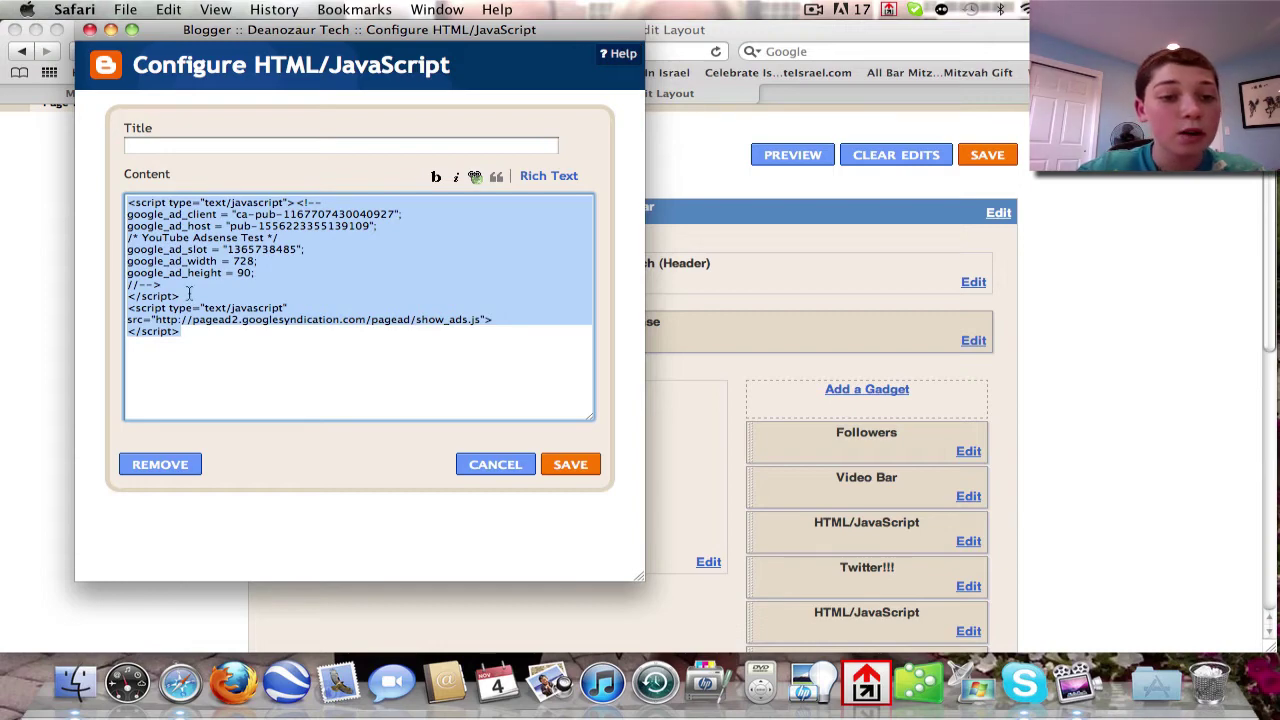
{"action": "key", "text": "super+v"}
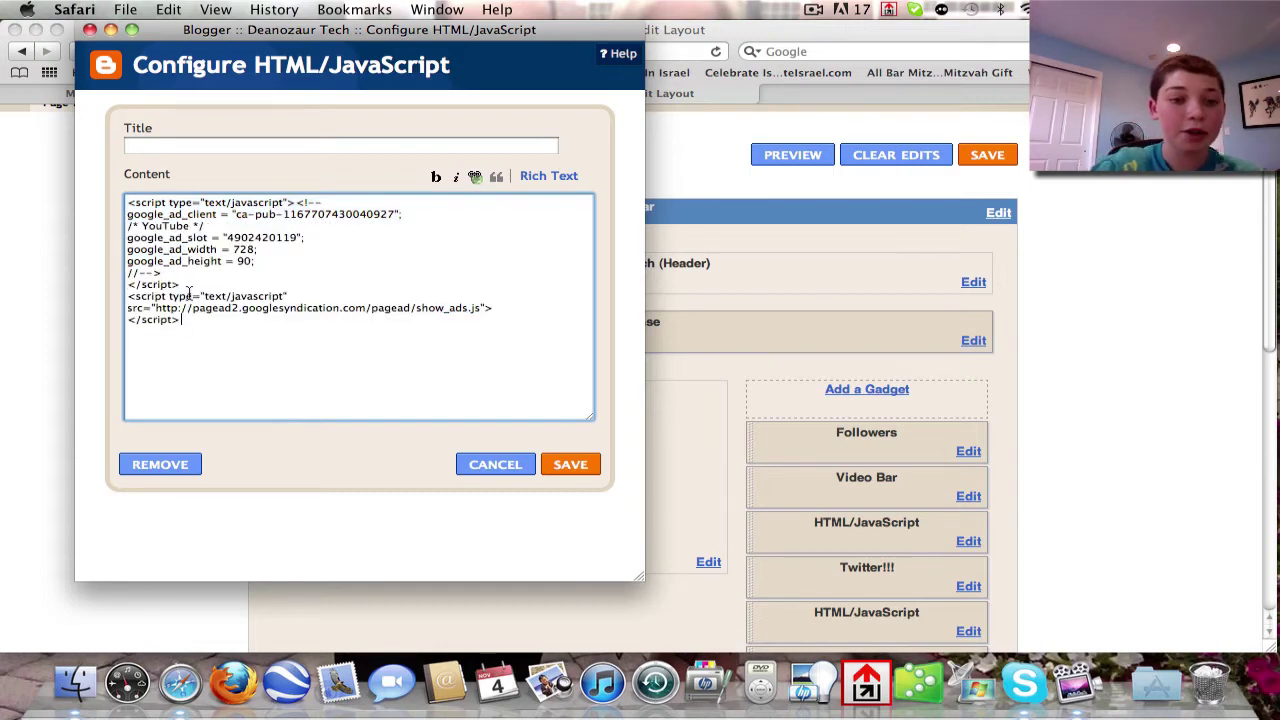
- Undo and redo the paste in the gadget's content to compare the previous and new ad code
{"action": "key", "text": "super+z"}
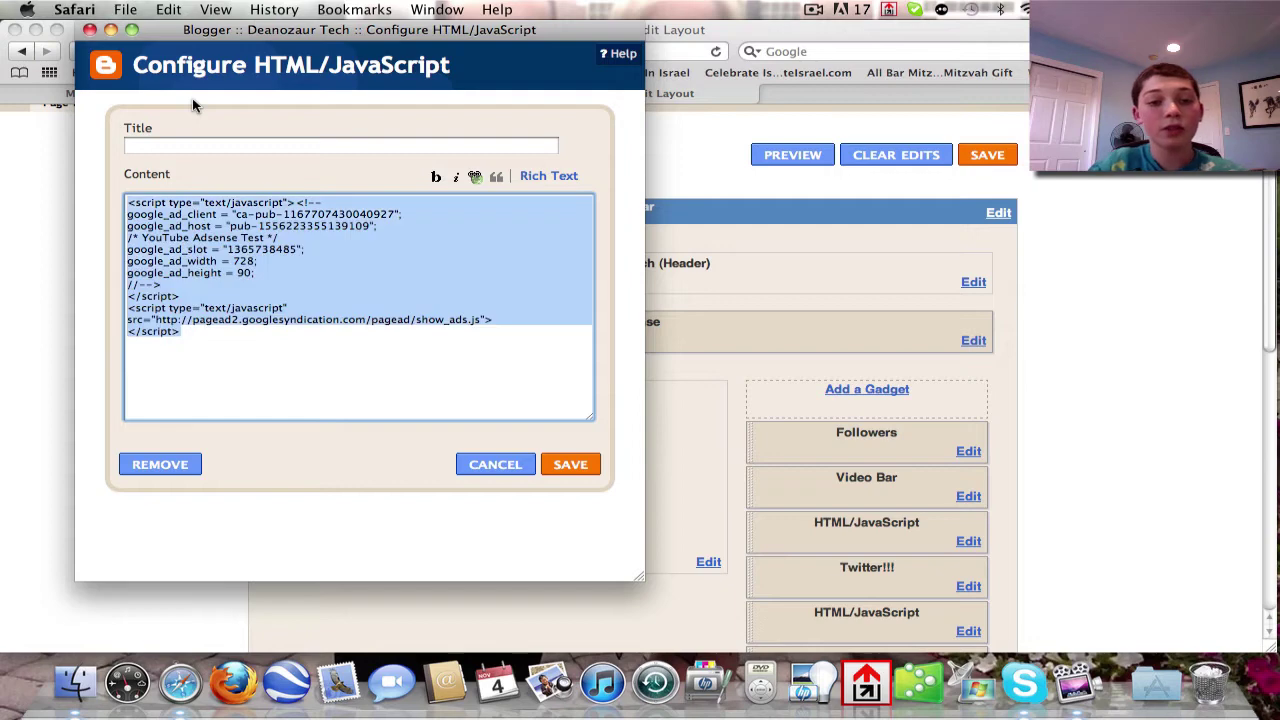
{"action": "key", "text": "super+shift+z"}
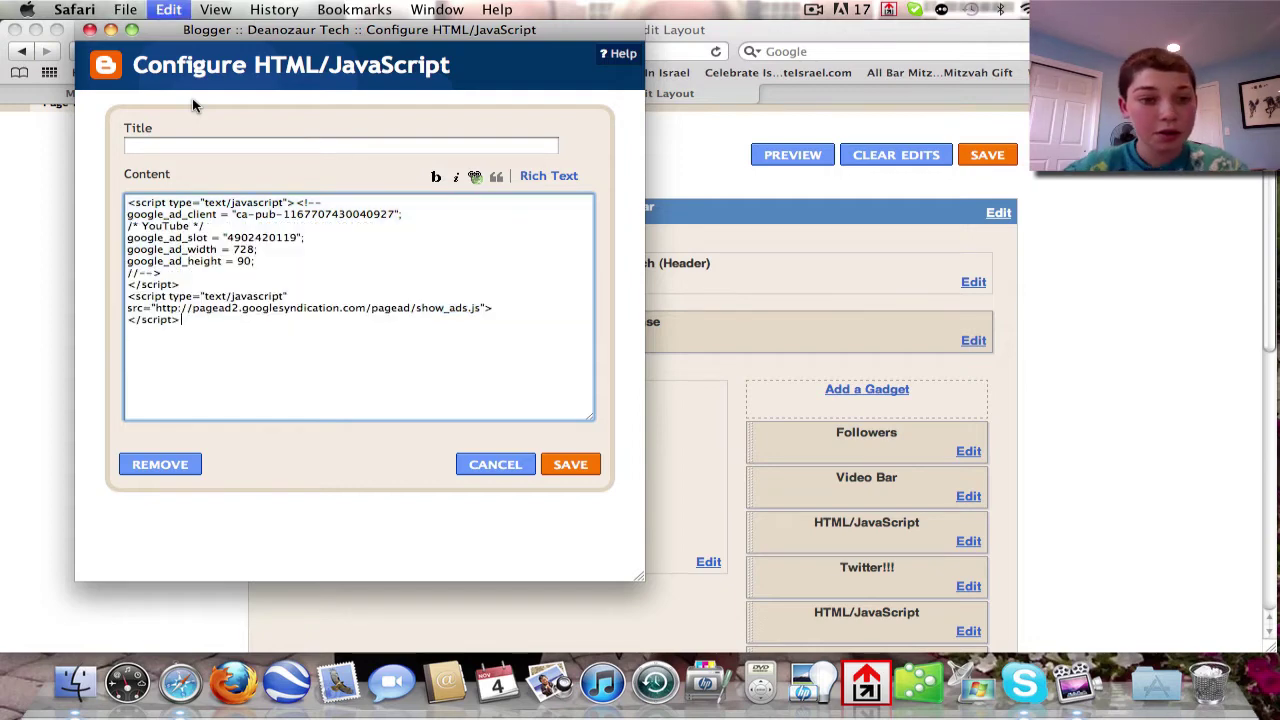
{"action": "key", "text": "super+z"}
{"action": "key", "text": "super+shift+z"}
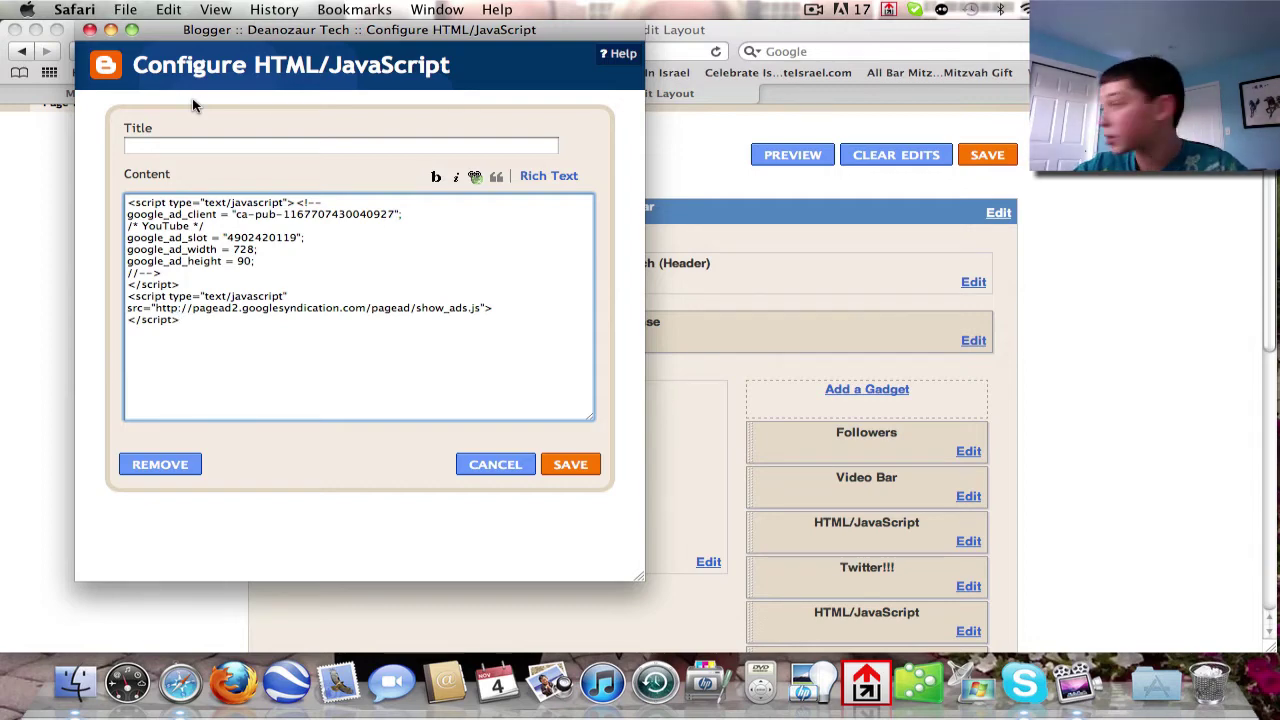
- Save the HTML/JavaScript gadget and open a preview of the blog
{"action": "left_click", "coordinate": [580, 479]}
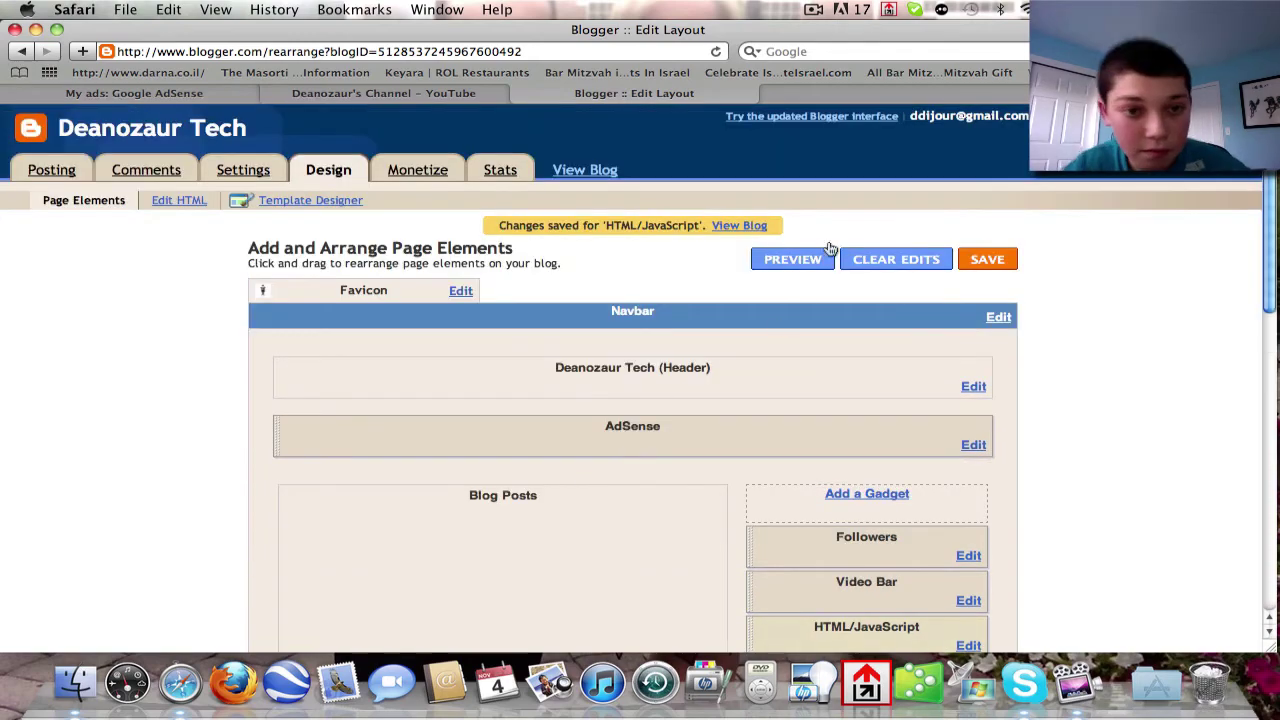
{"action": "left_click", "coordinate": [818, 257]}
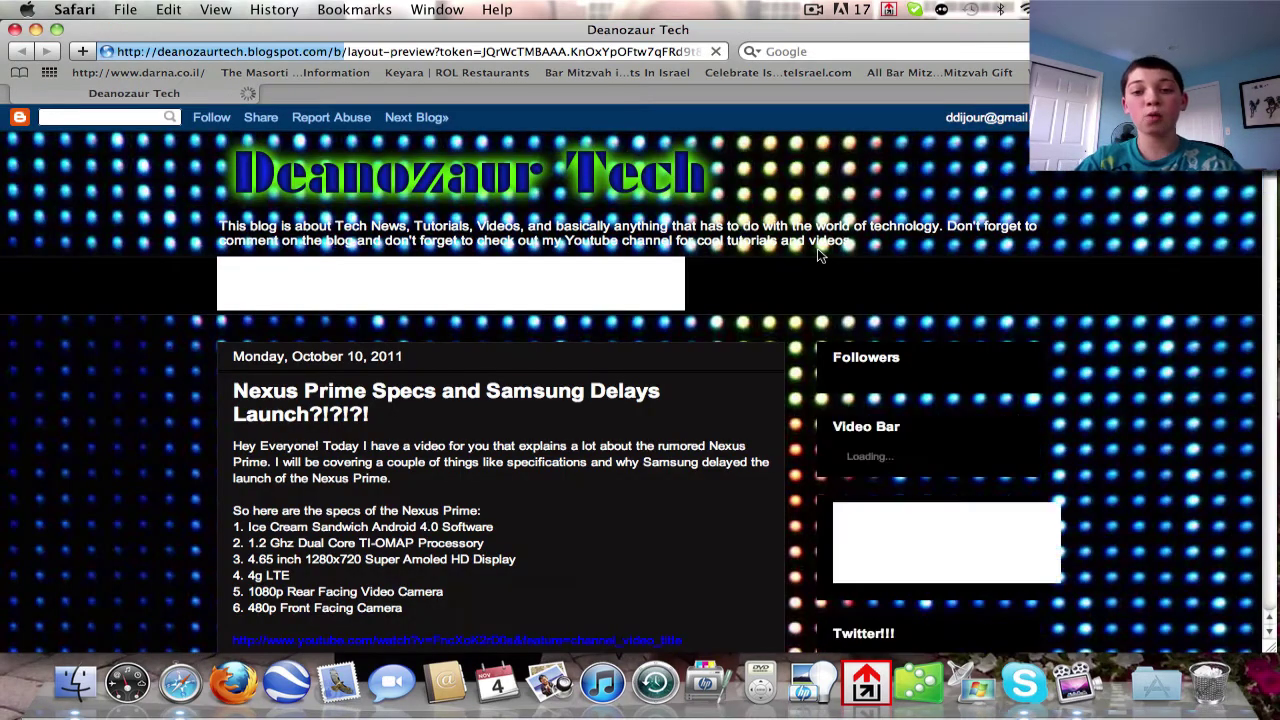
- Examine the ads throughout the blog preview, from the header down to the Amazon product ads above the Getting Started post
{"action": "scroll", "coordinate": [818, 255], "scroll_direction": "down", "scroll_amount": 4}
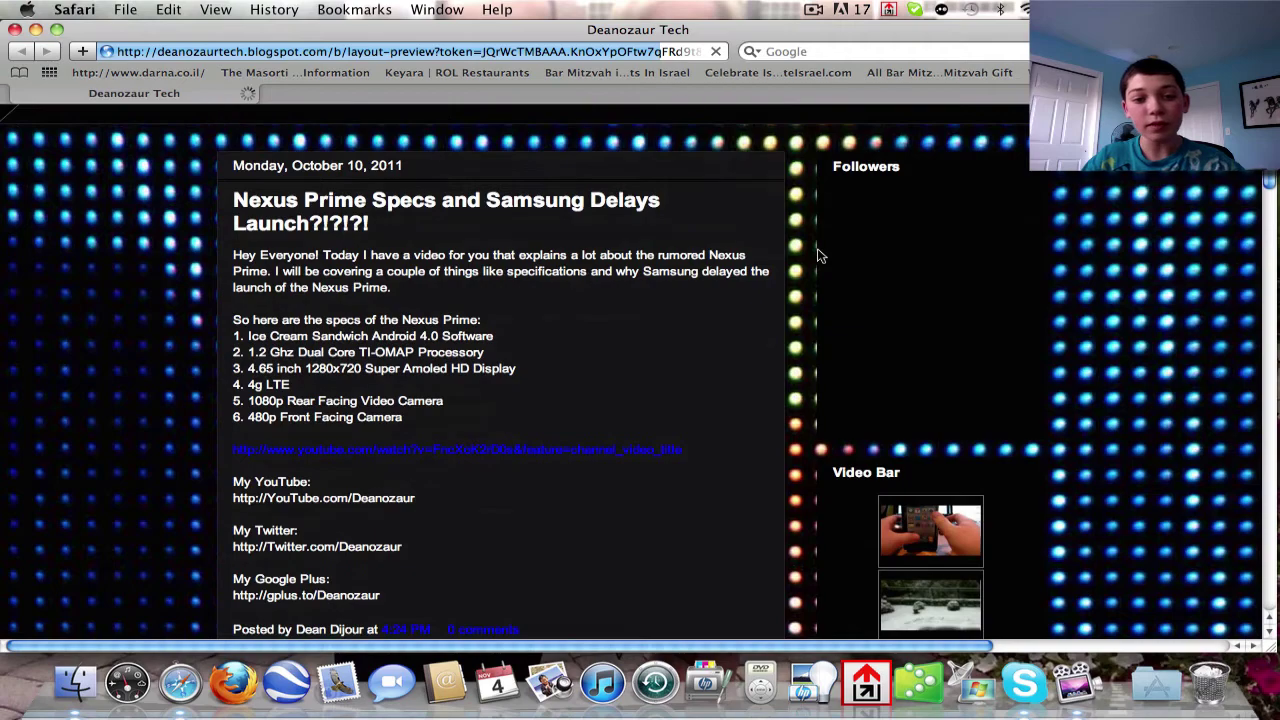
{"action": "scroll", "coordinate": [818, 255], "scroll_direction": "up", "scroll_amount": 4}
{"action": "scroll", "coordinate": [594, 214], "scroll_direction": "down", "scroll_amount": 10}
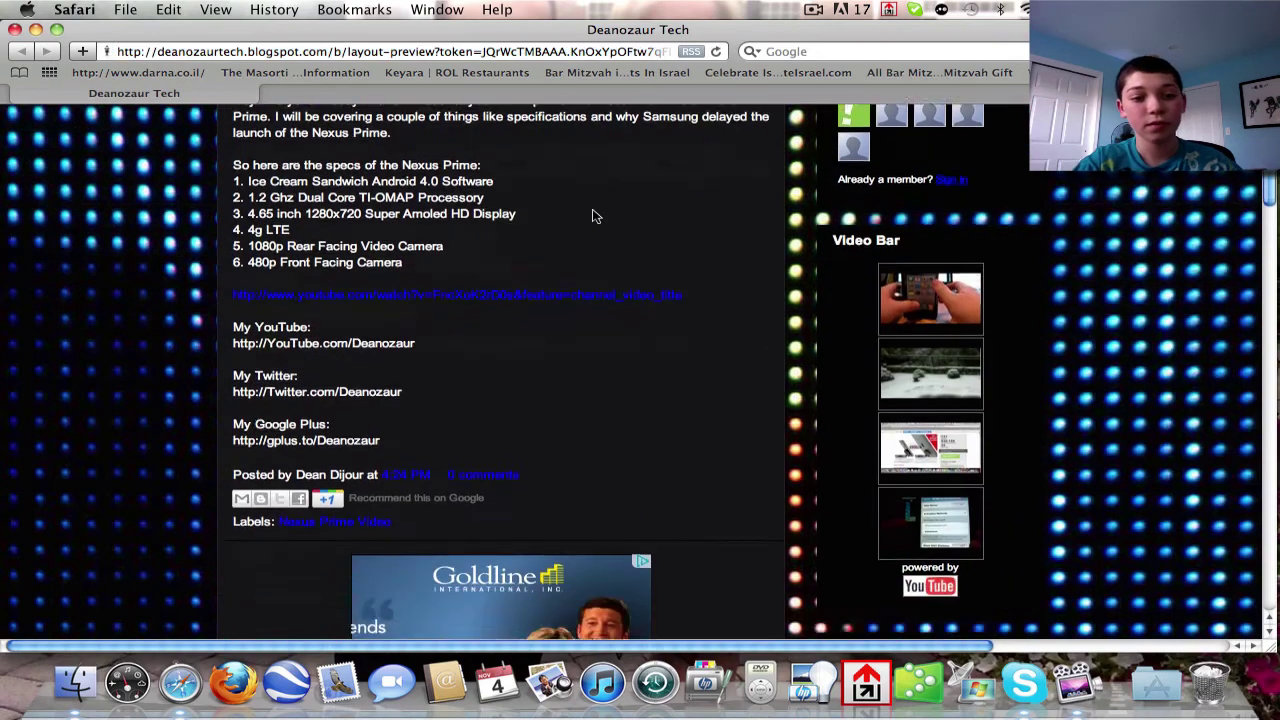
{"action": "scroll", "coordinate": [594, 214], "scroll_direction": "down", "scroll_amount": 2}
{"action": "scroll", "coordinate": [594, 214], "scroll_direction": "up", "scroll_amount": 3}
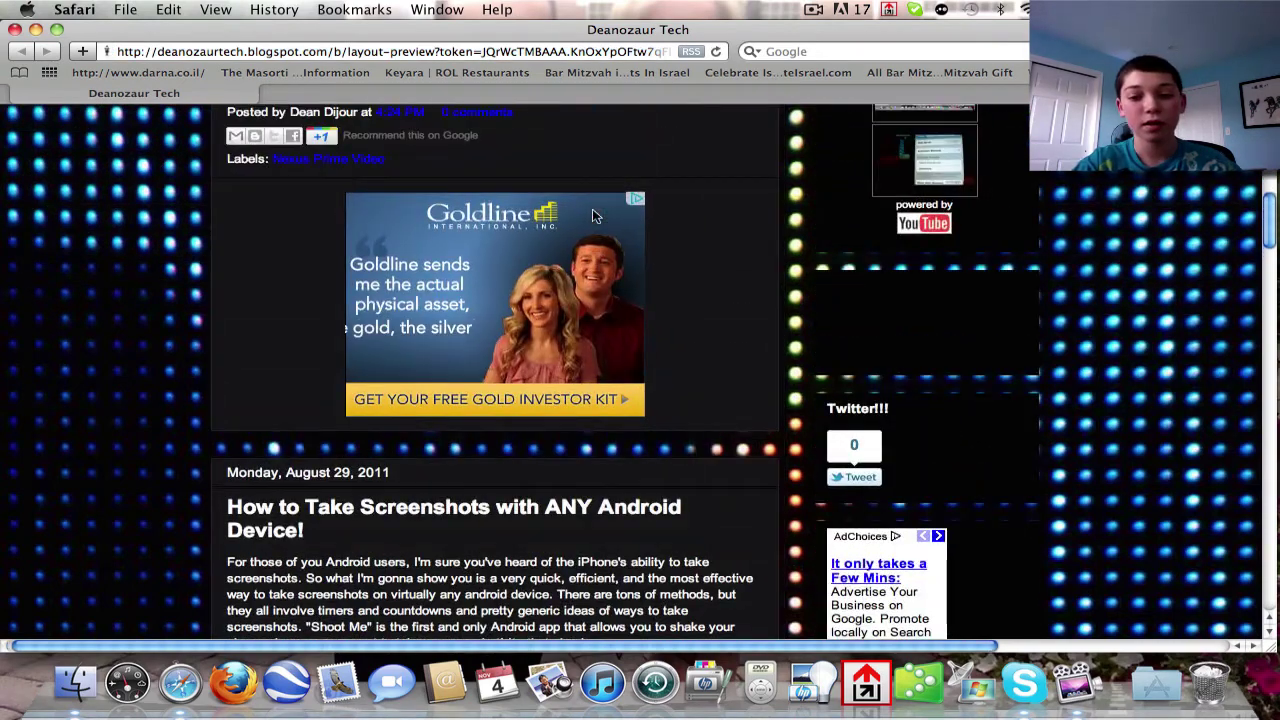
{"action": "scroll", "coordinate": [594, 214], "scroll_direction": "down", "scroll_amount": 8}
{"action": "scroll", "coordinate": [594, 214], "scroll_direction": "down", "scroll_amount": 12}
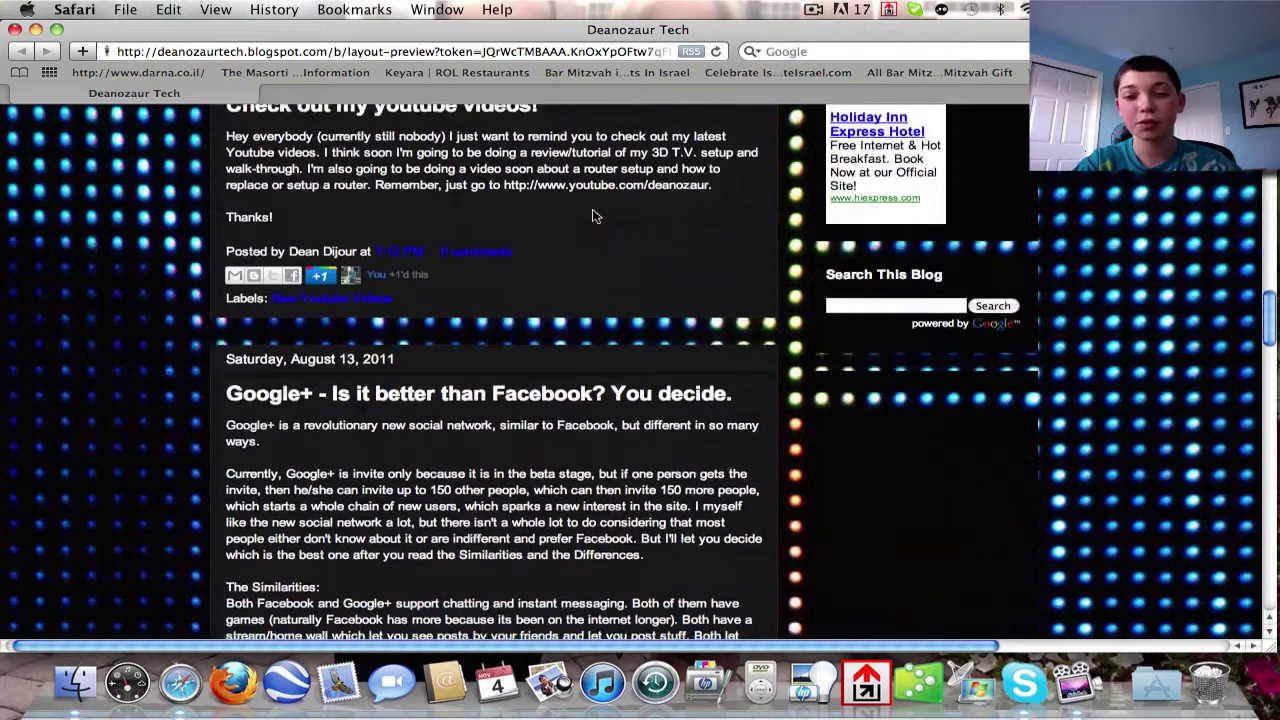
{"action": "scroll", "coordinate": [594, 214], "scroll_direction": "down", "scroll_amount": 6}
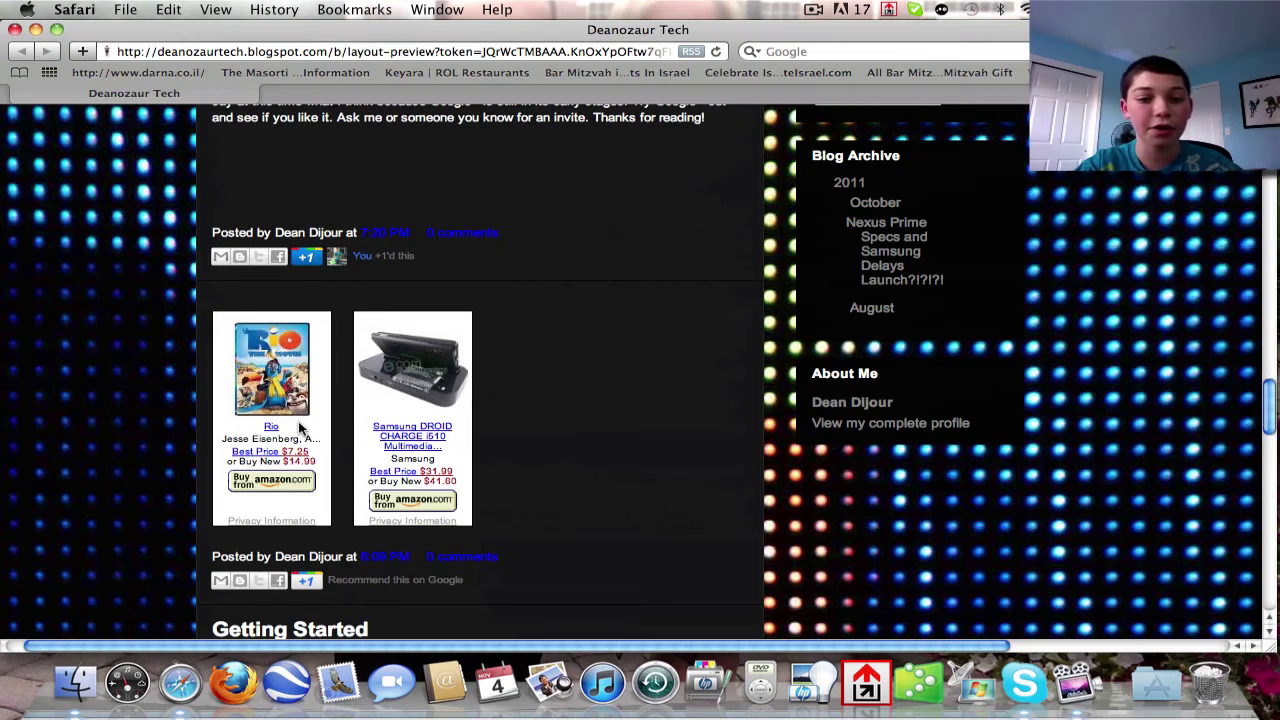
{"action": "scroll", "coordinate": [453, 488], "scroll_direction": "up", "scroll_amount": 7}
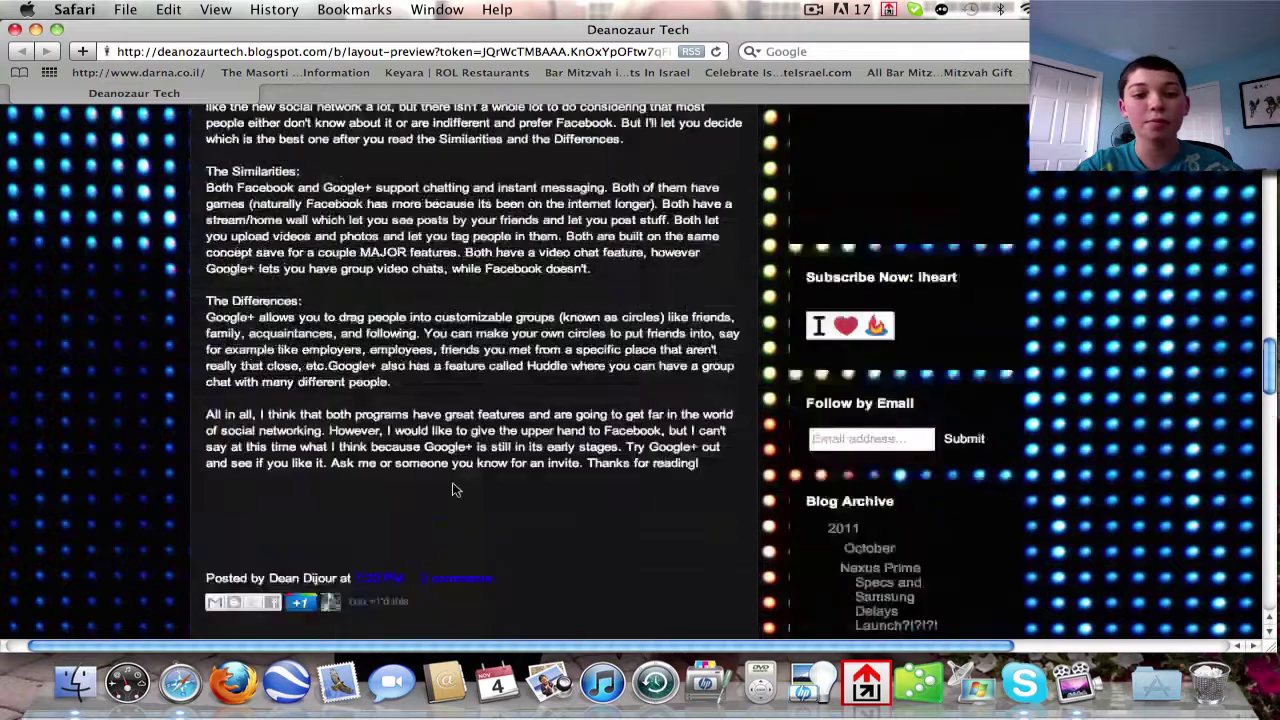
{"action": "scroll", "coordinate": [453, 488], "scroll_direction": "down", "scroll_amount": 5}
{"action": "scroll", "coordinate": [453, 488], "scroll_direction": "down", "scroll_amount": 3}
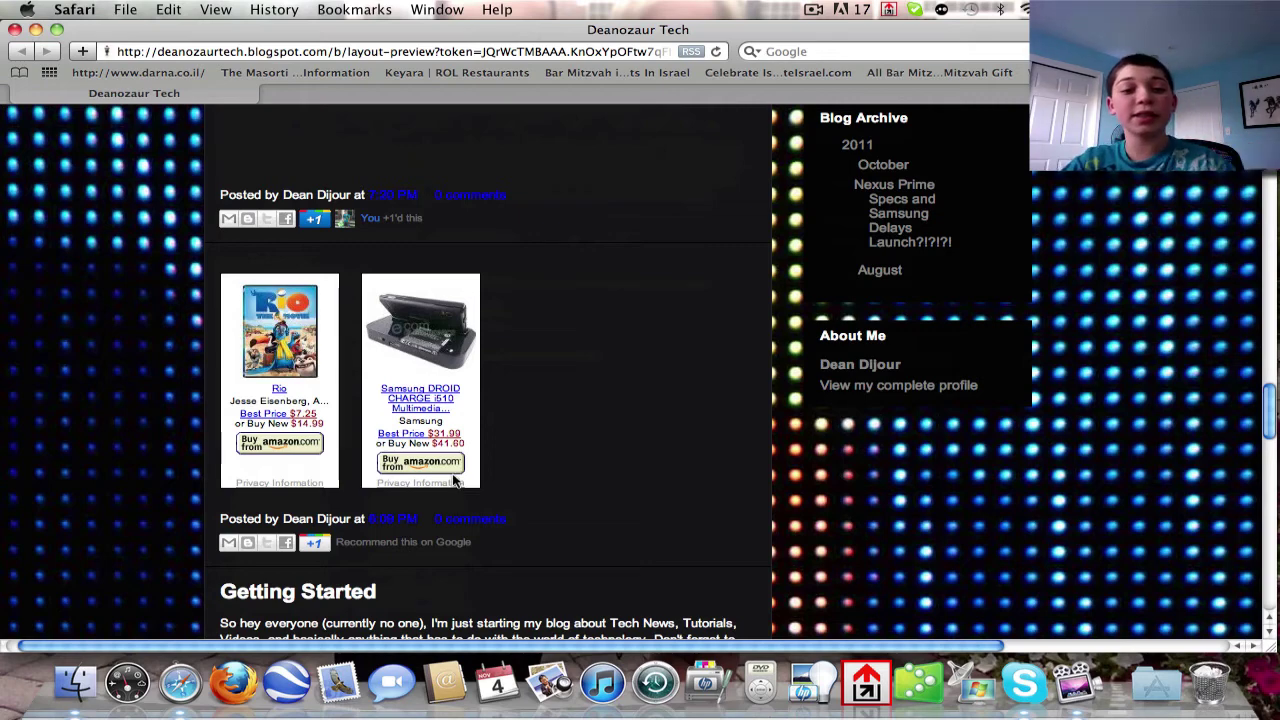
{"action": "scroll", "coordinate": [455, 485], "scroll_direction": "up", "scroll_amount": 1}
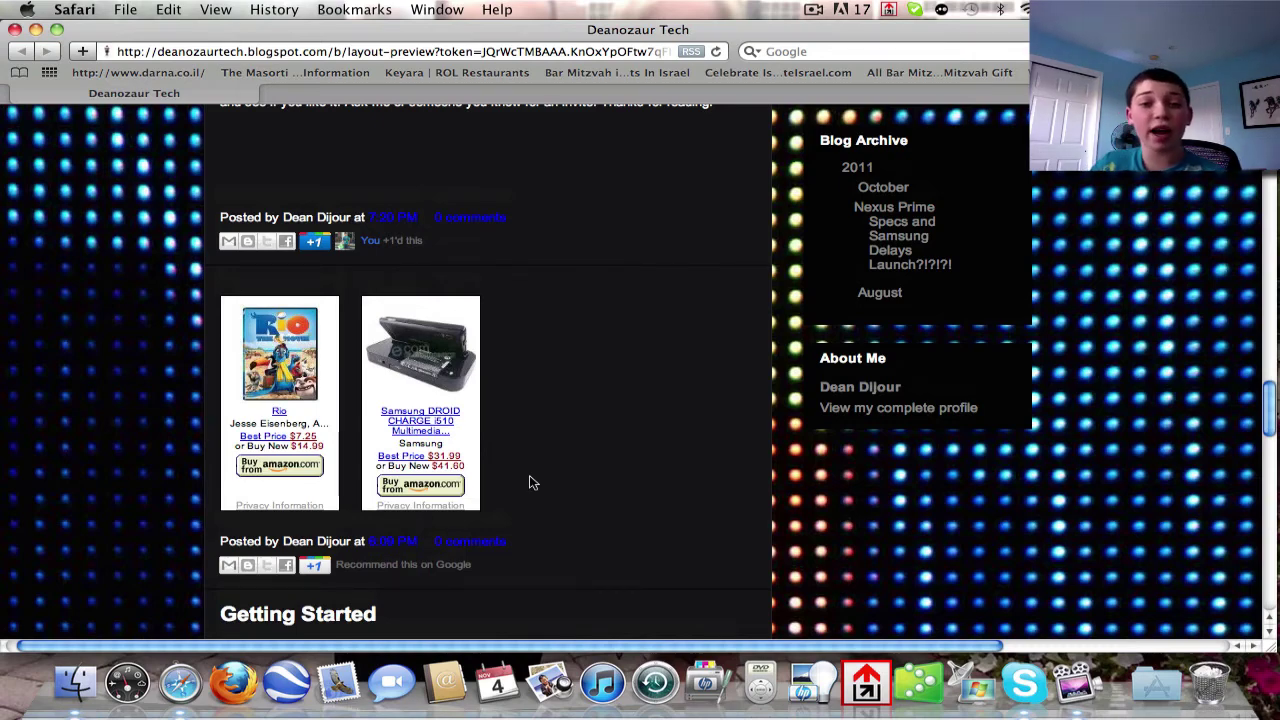
- Review the ads between posts and in the sidebar again, and inspect the banner ad beneath the blog preview's header
{"action": "scroll", "coordinate": [531, 483], "scroll_direction": "up", "scroll_amount": 10}
{"action": "scroll", "coordinate": [531, 483], "scroll_direction": "up", "scroll_amount": 10}
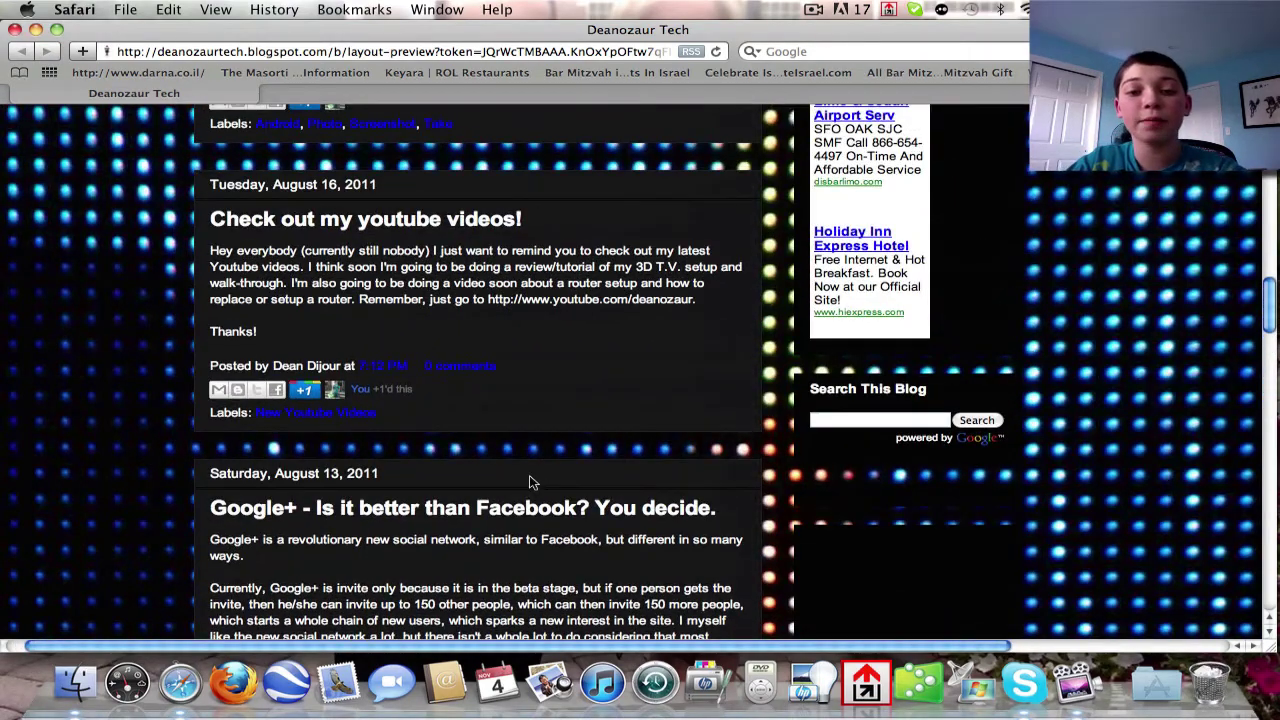
{"action": "scroll", "coordinate": [529, 480], "scroll_direction": "up", "scroll_amount": 10}
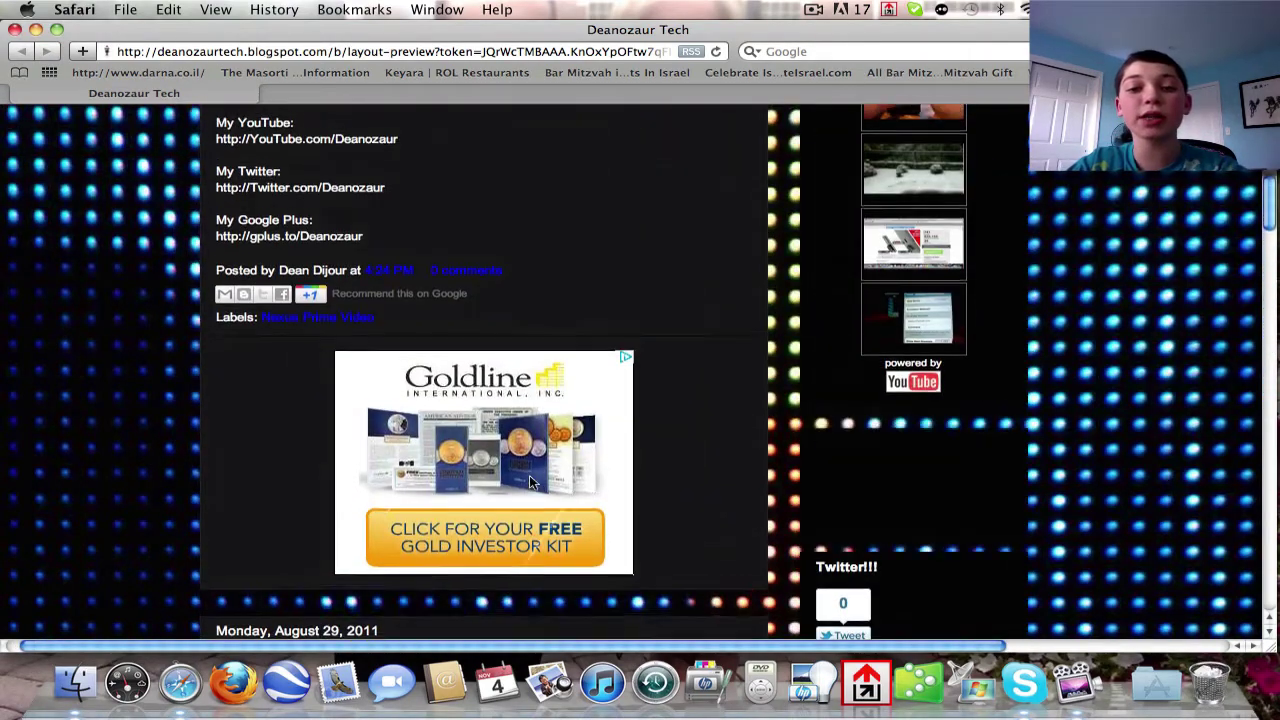
{"action": "scroll", "coordinate": [529, 480], "scroll_direction": "up", "scroll_amount": 10}
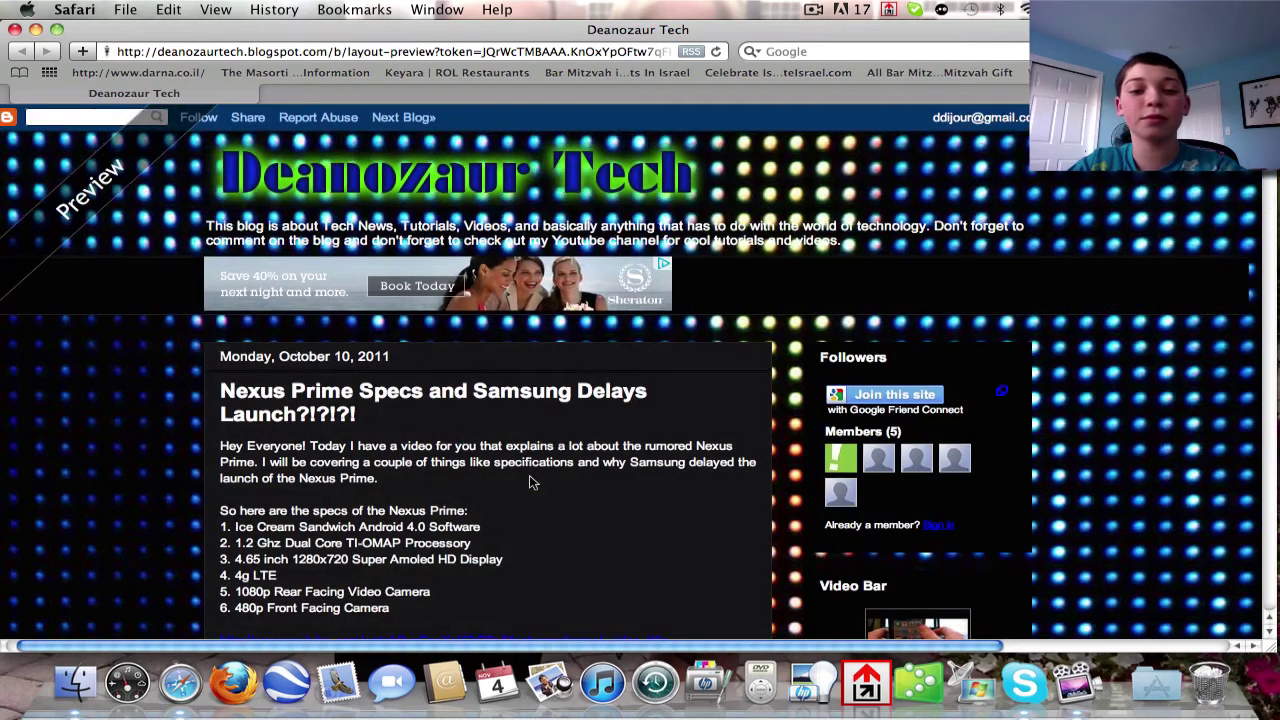
{"action": "scroll", "coordinate": [531, 483], "scroll_direction": "down", "scroll_amount": 2}
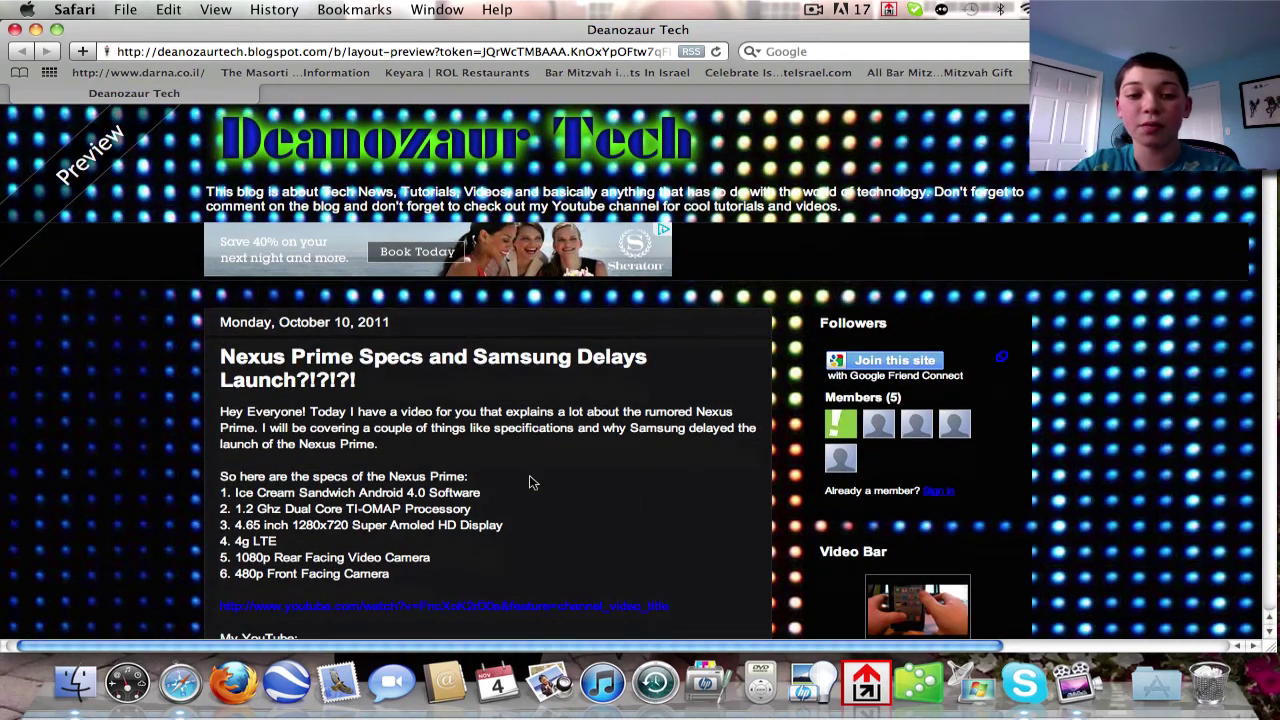
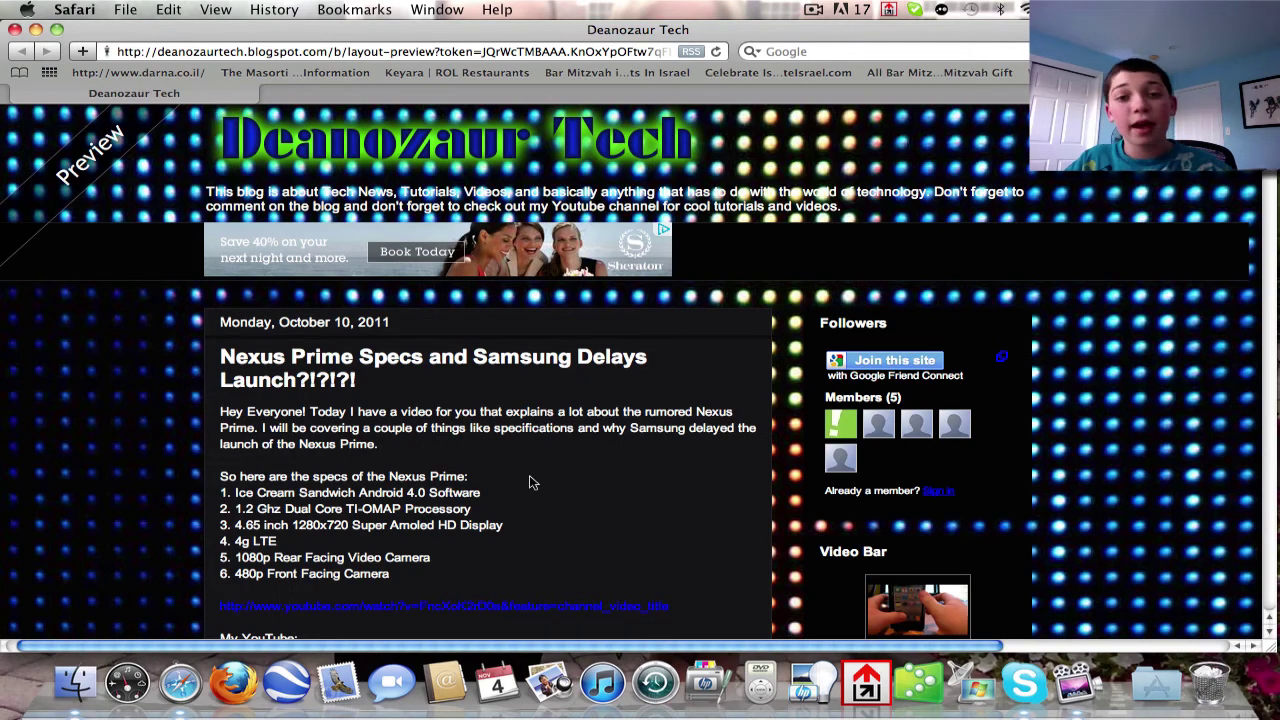
{"action": "scroll", "coordinate": [530, 480], "scroll_direction": "down", "scroll_amount": 10}
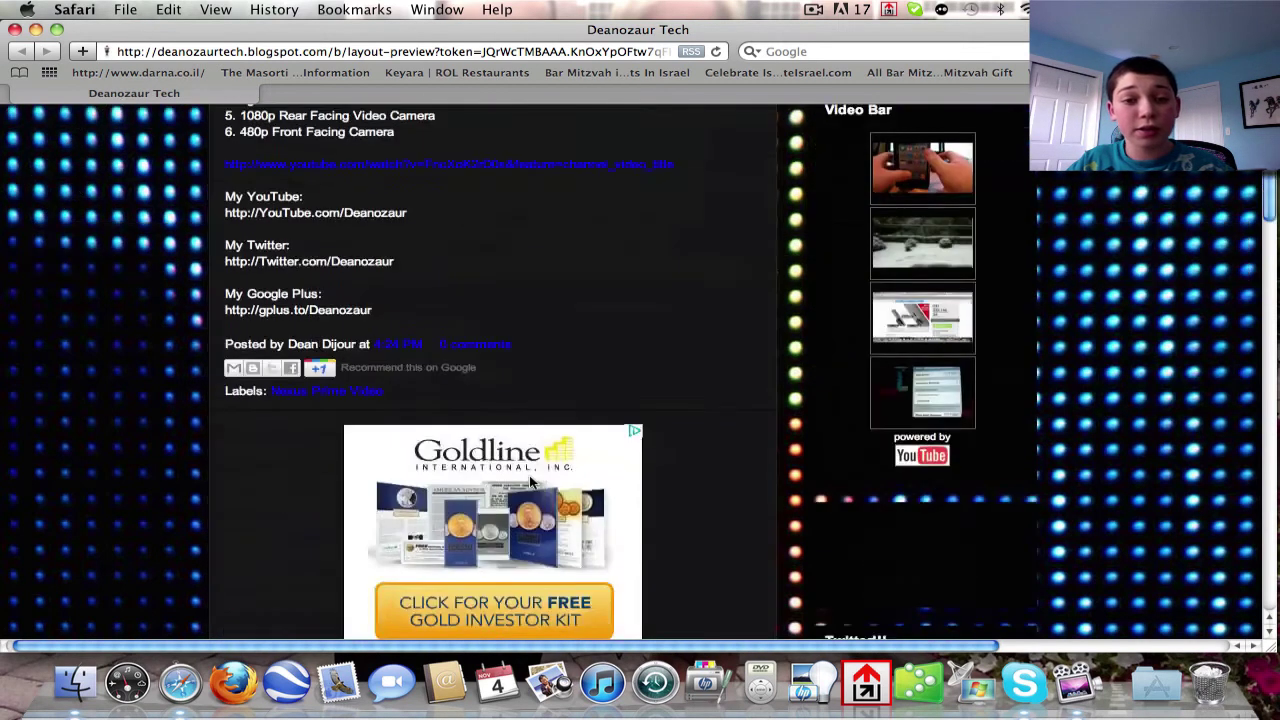
{"action": "scroll", "coordinate": [530, 480], "scroll_direction": "up", "scroll_amount": 8}
{"action": "scroll", "coordinate": [530, 483], "scroll_direction": "up", "scroll_amount": 5}
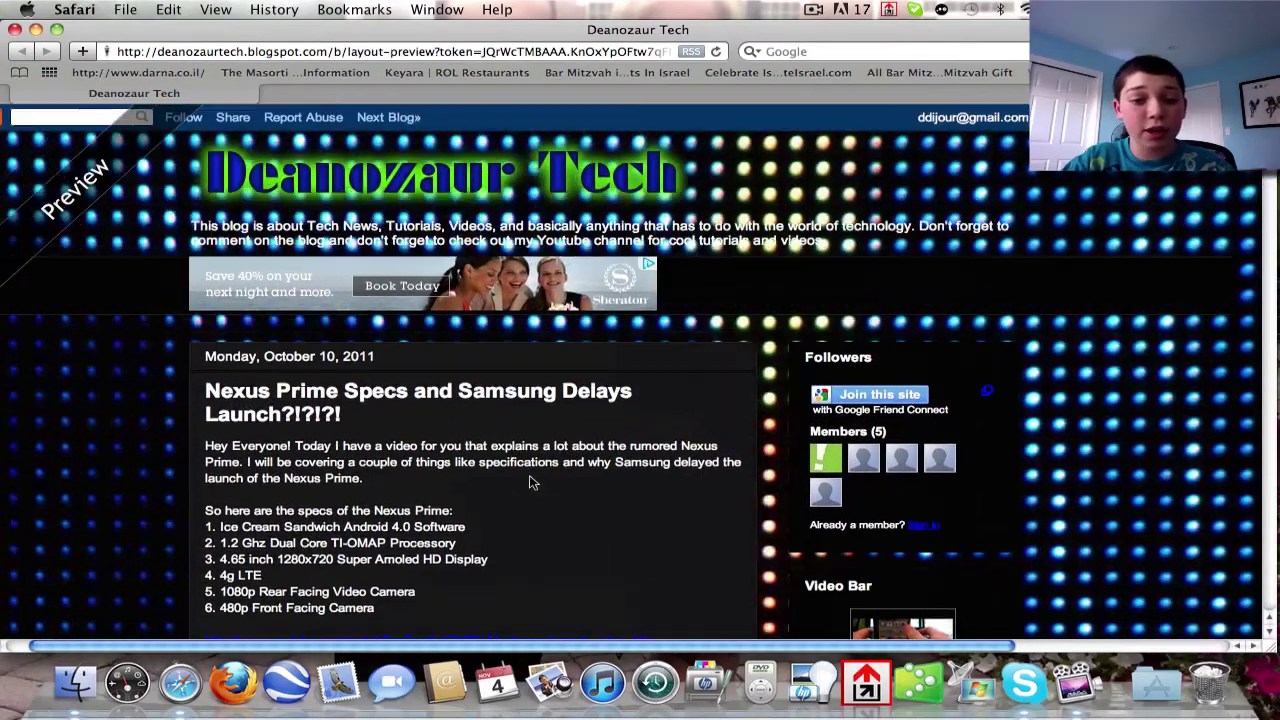
- Return from the blog preview to the Blogger layout editor's window and show the YouTube channel page open there
{"action": "key", "text": "F9"}
{"action": "left_click", "coordinate": [648, 161]}
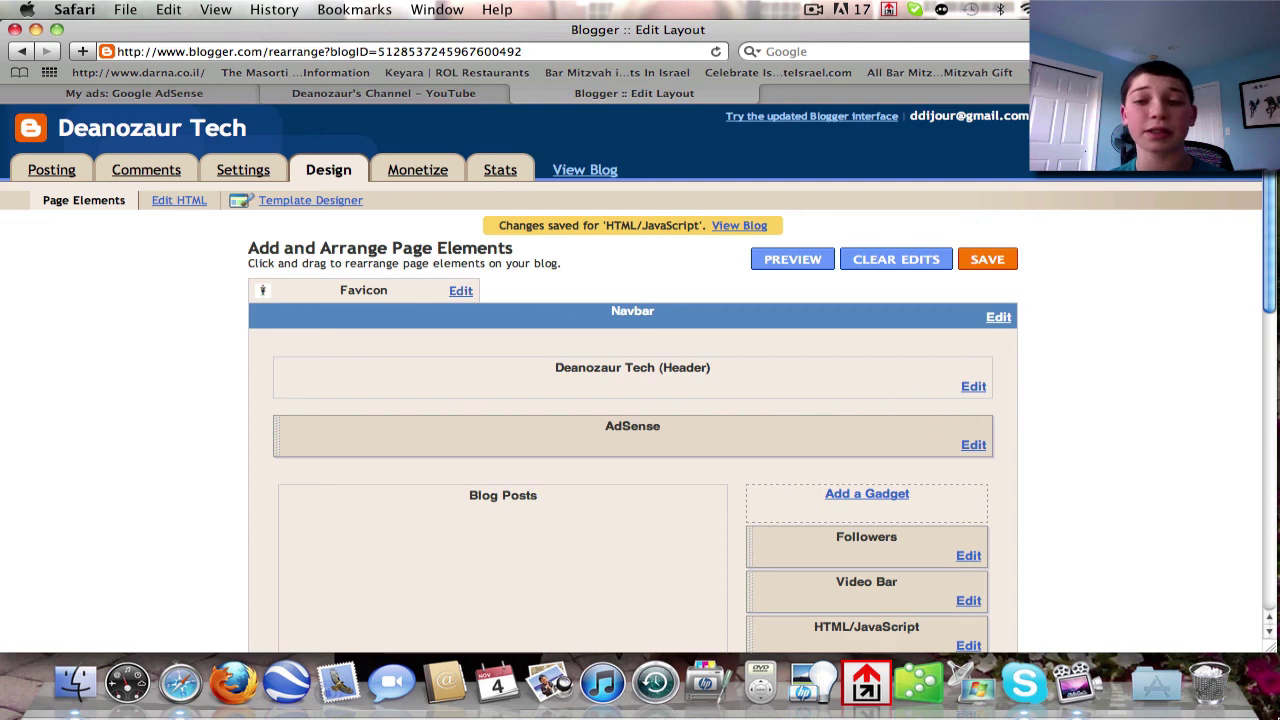
{"action": "left_click", "coordinate": [480, 98]}
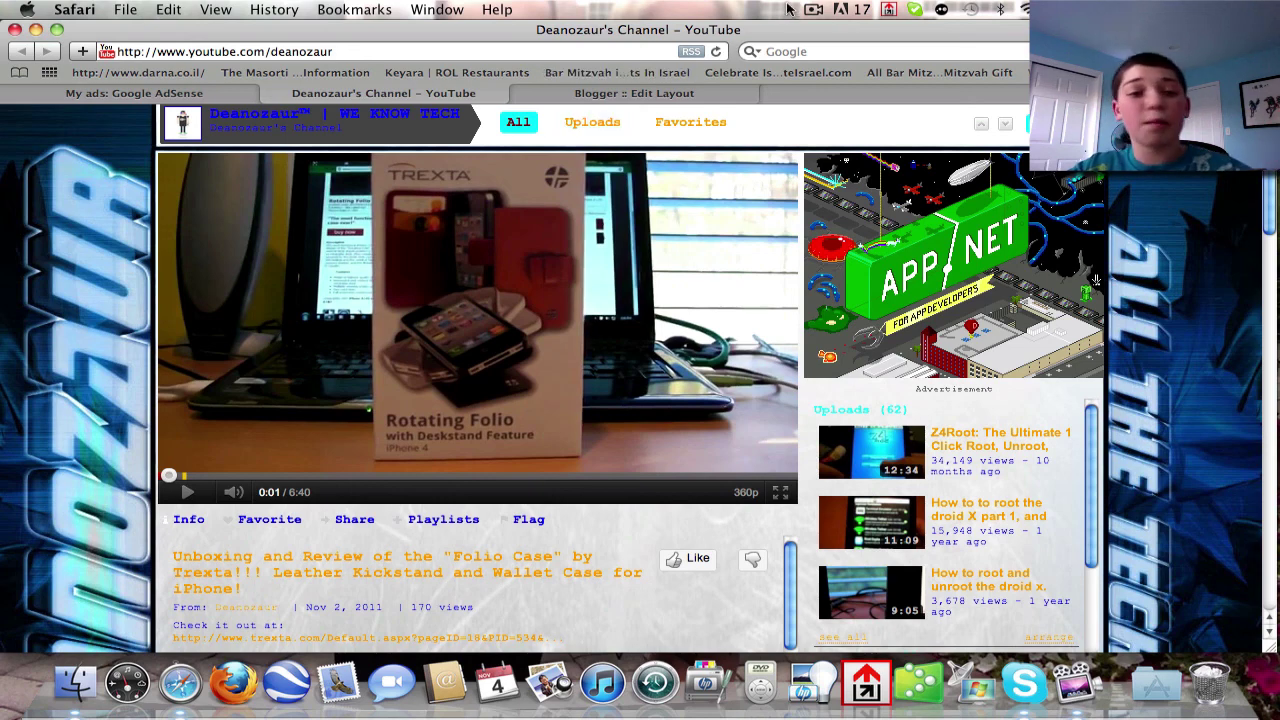
{"action": "left_click", "coordinate": [813, 10]}
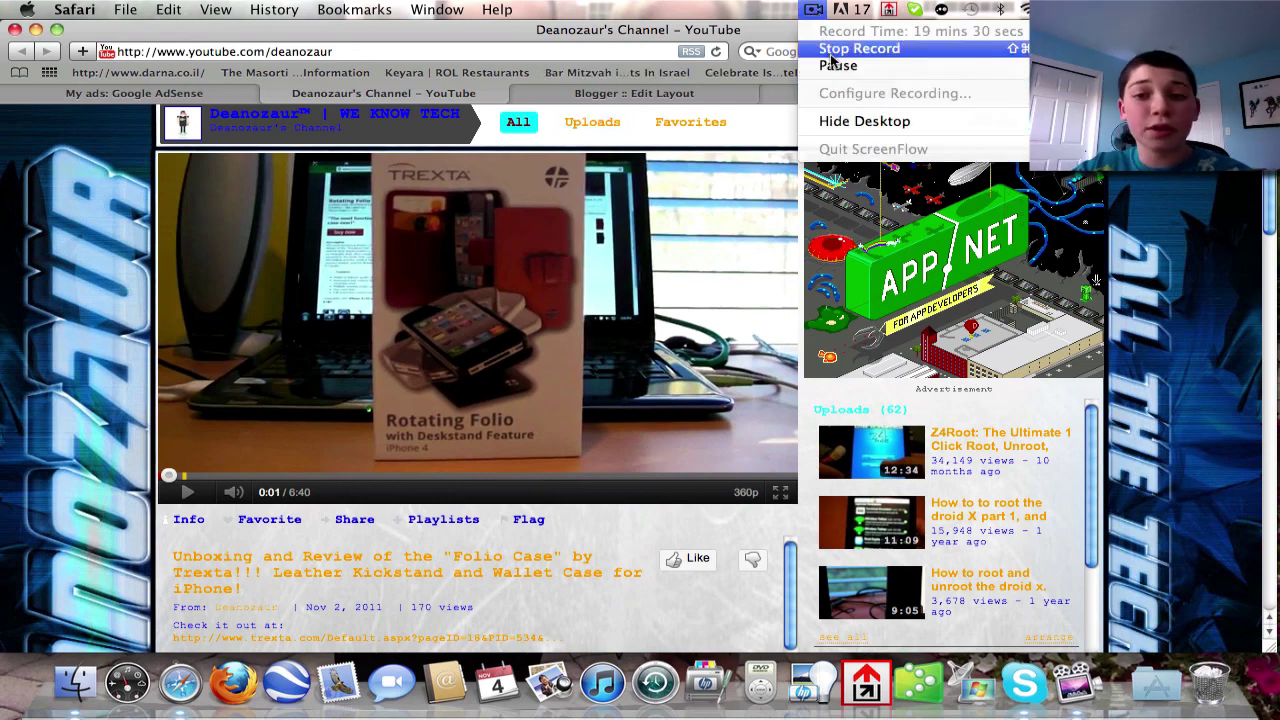
{"action": "left_click", "coordinate": [831, 52]}
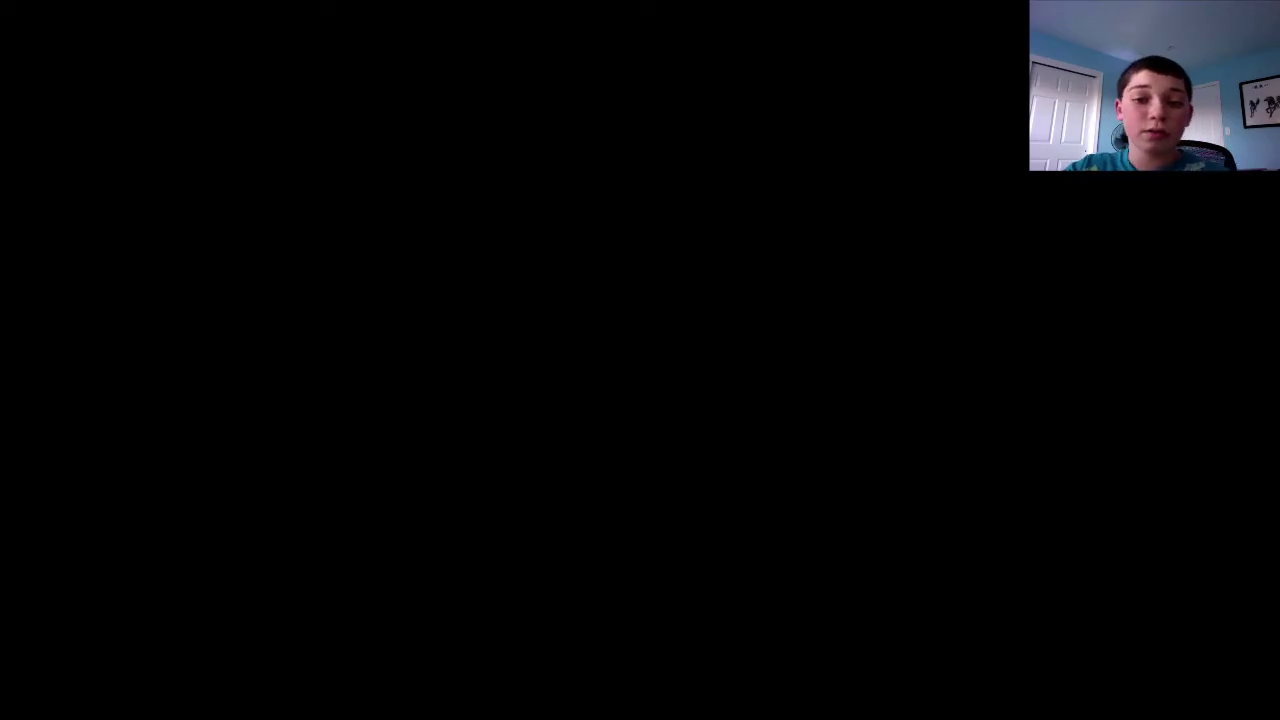